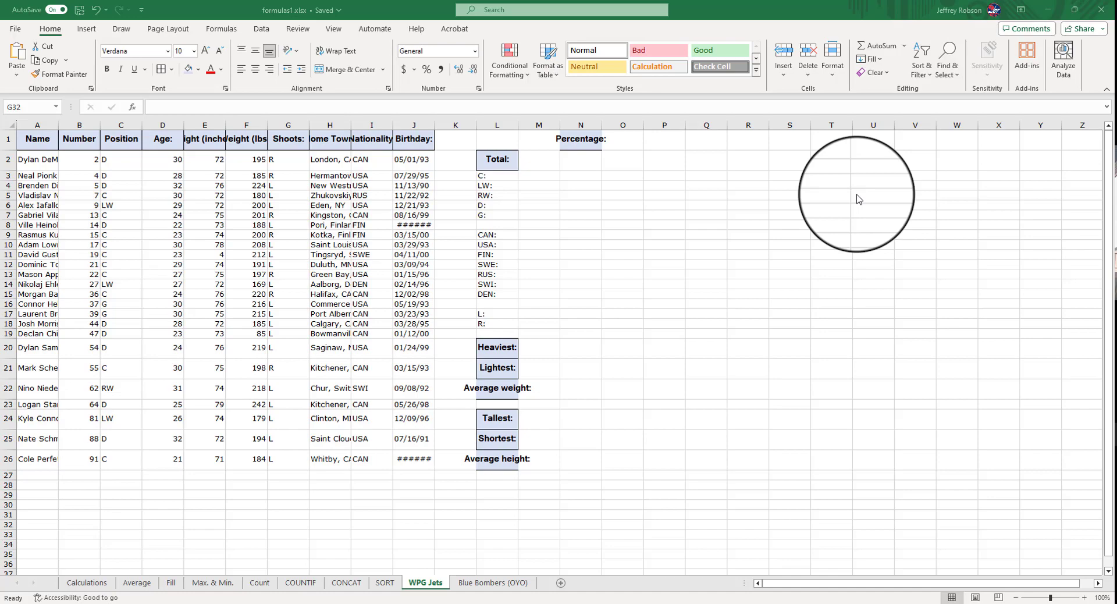
# Check the Blue Bombers sheet, then AutoFit WPG Jets columns A through F
pyautogui.click(480, 584)
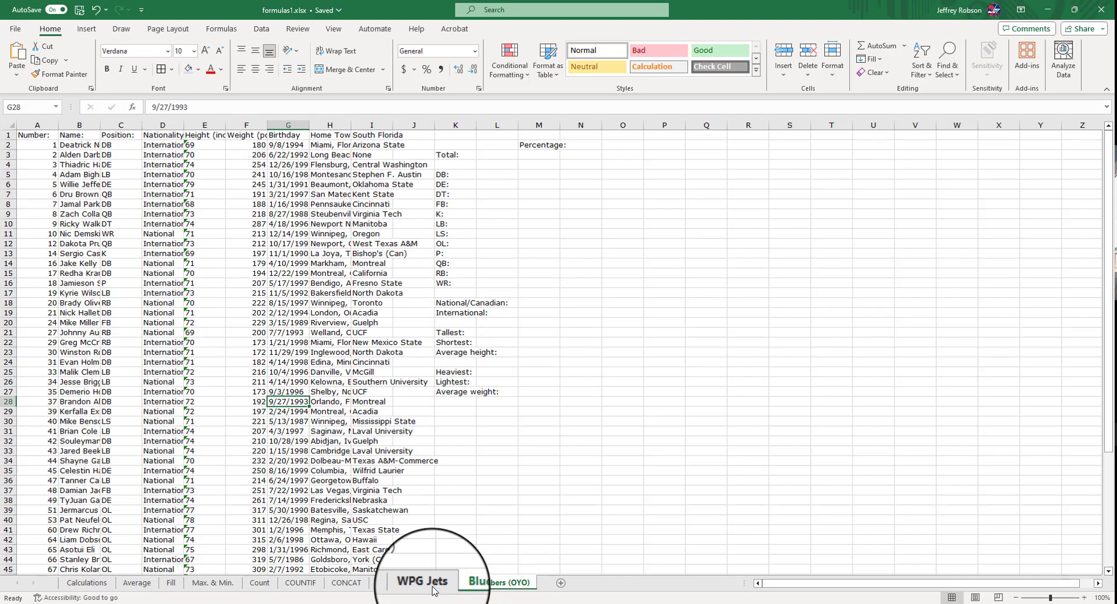
pyautogui.click(432, 585)
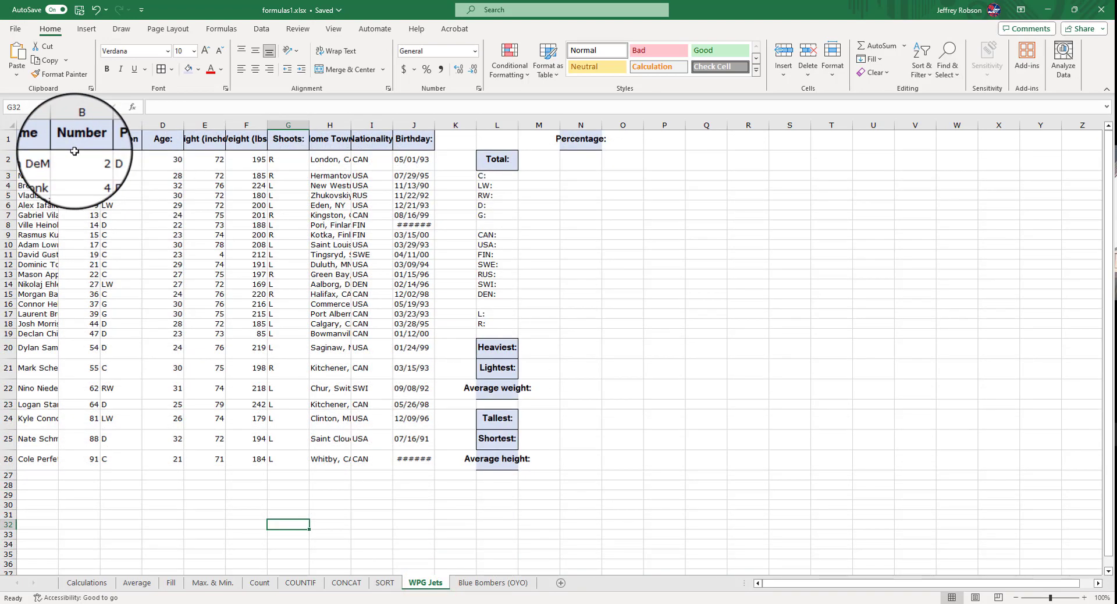
pyautogui.doubleClick(59, 125)
pyautogui.doubleClick(148, 125)
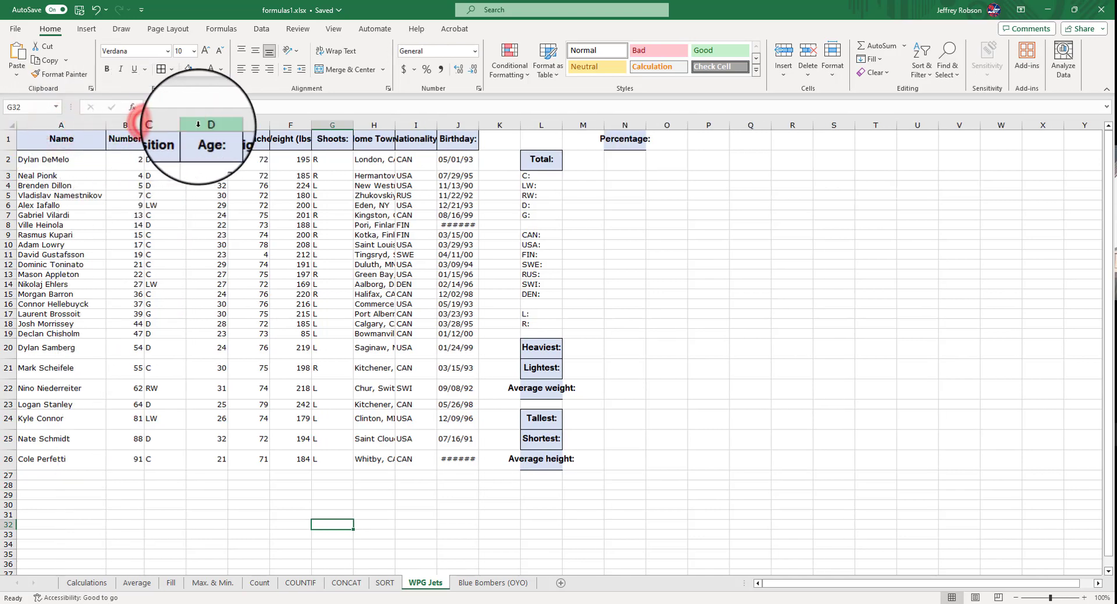
pyautogui.doubleClick(186, 126)
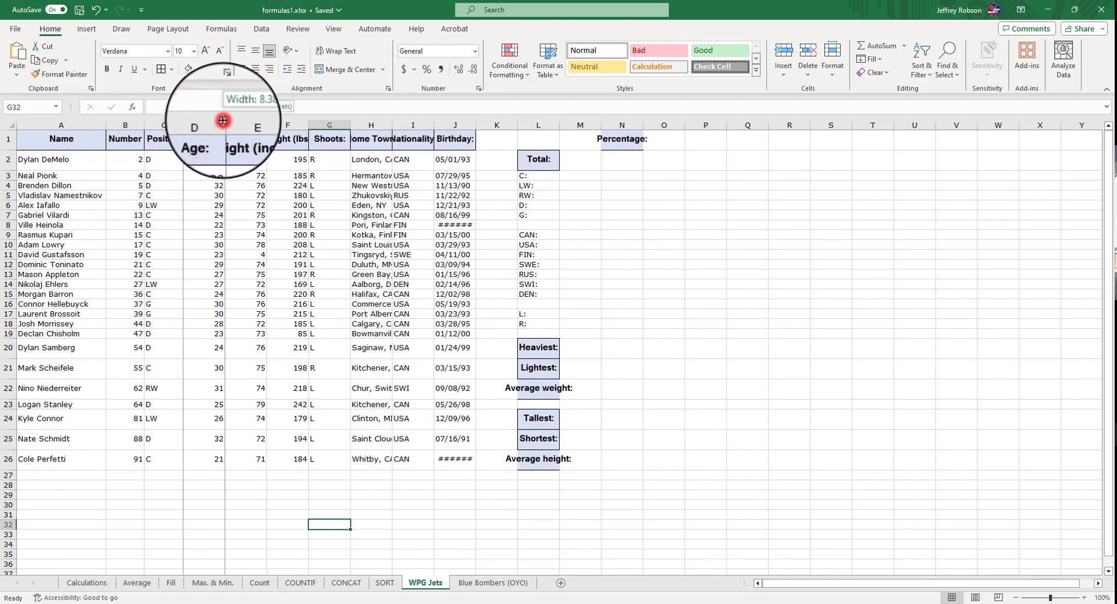
pyautogui.doubleClick(224, 125)
pyautogui.doubleClick(250, 125)
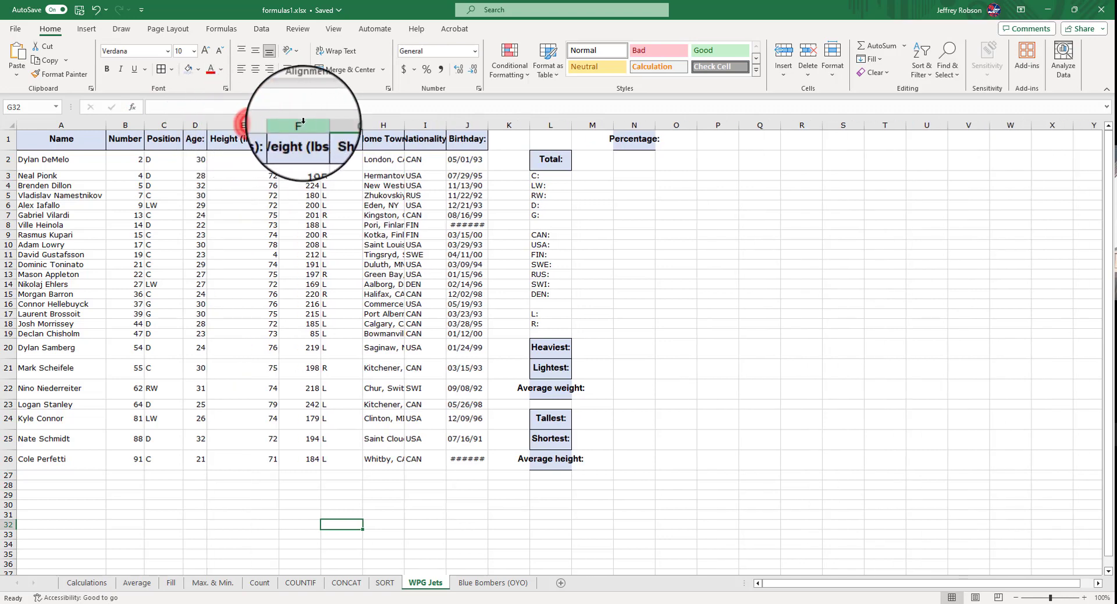
pyautogui.doubleClick(321, 124)
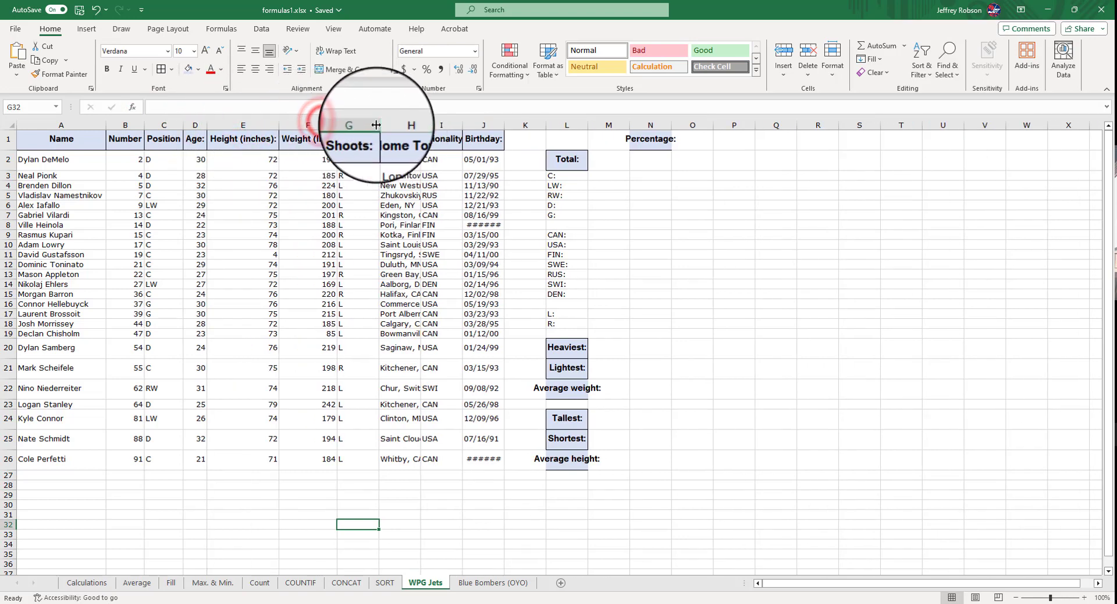
# AutoFit columns G through J and summary columns L and N to their contents
pyautogui.doubleClick(381, 124)
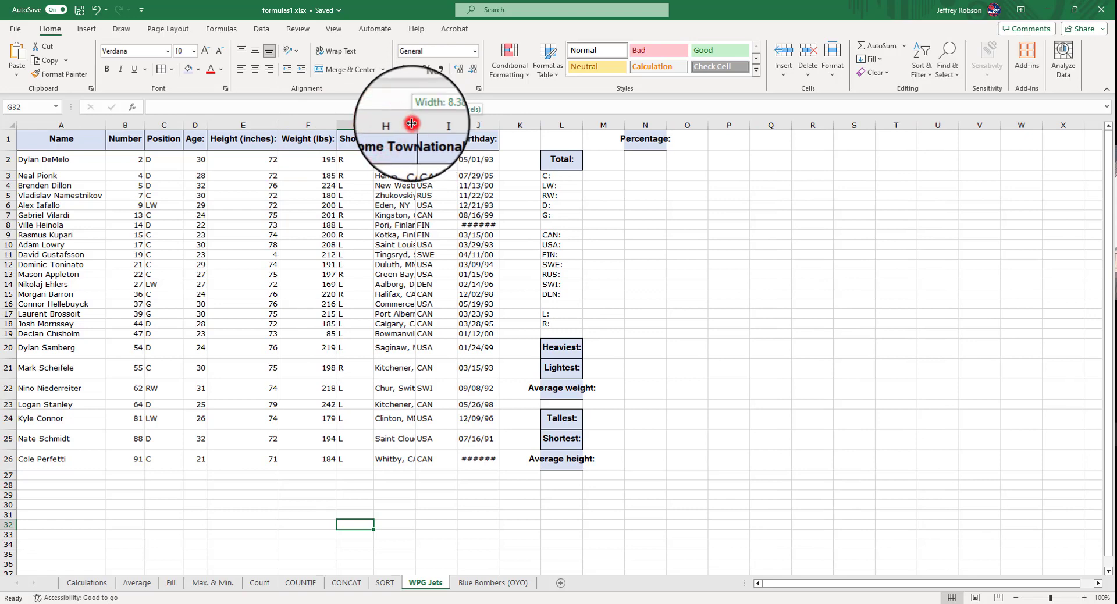
pyautogui.doubleClick(415, 124)
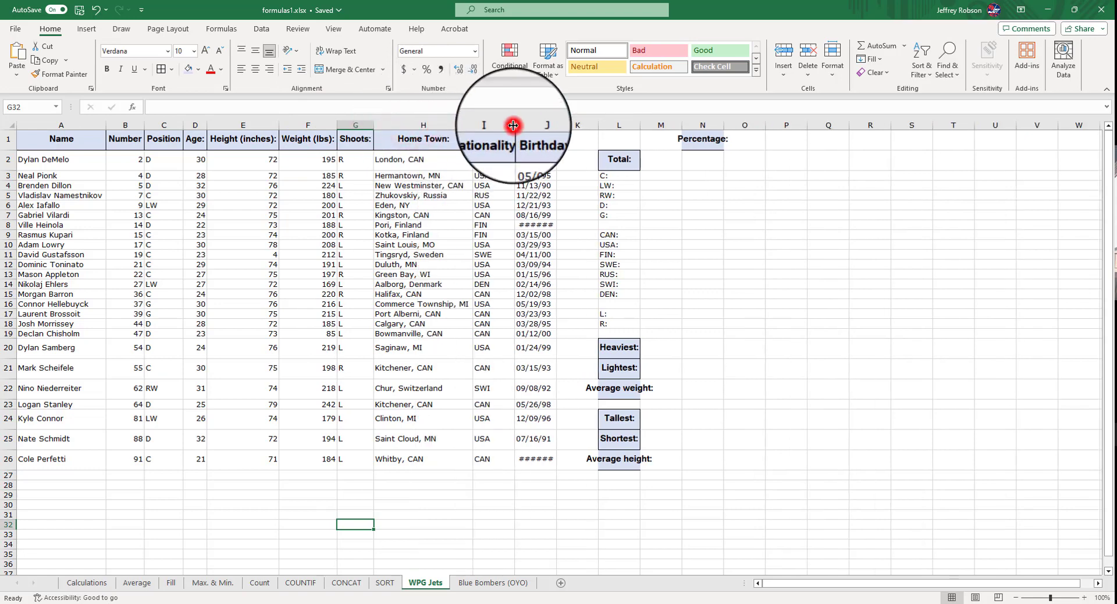
pyautogui.doubleClick(514, 124)
pyautogui.doubleClick(567, 124)
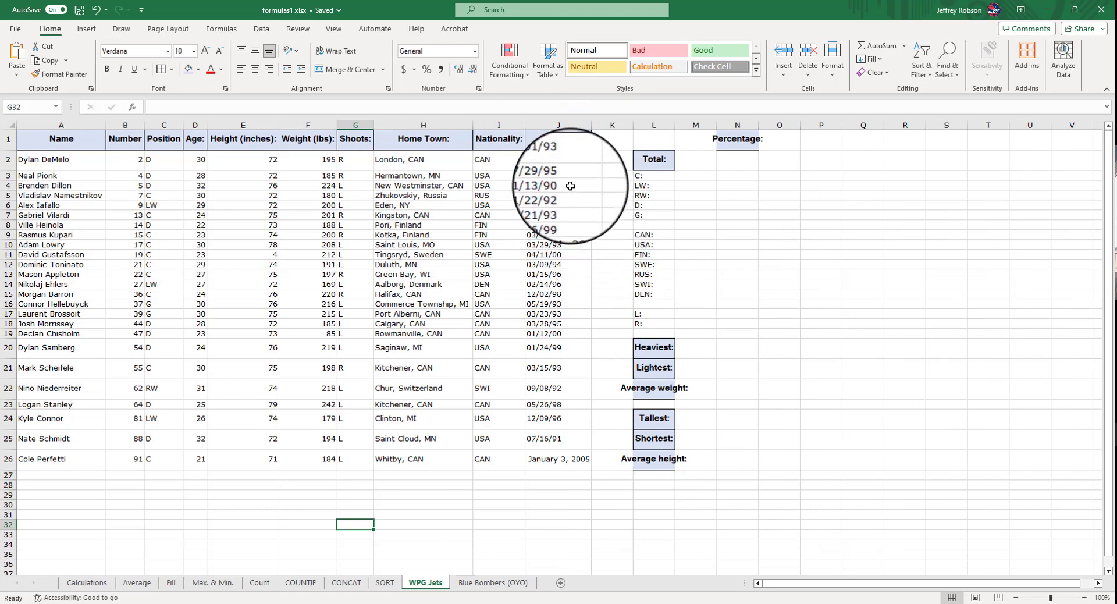
pyautogui.moveTo(676, 124); pyautogui.dragTo(676, 125)
pyautogui.doubleClick(676, 125)
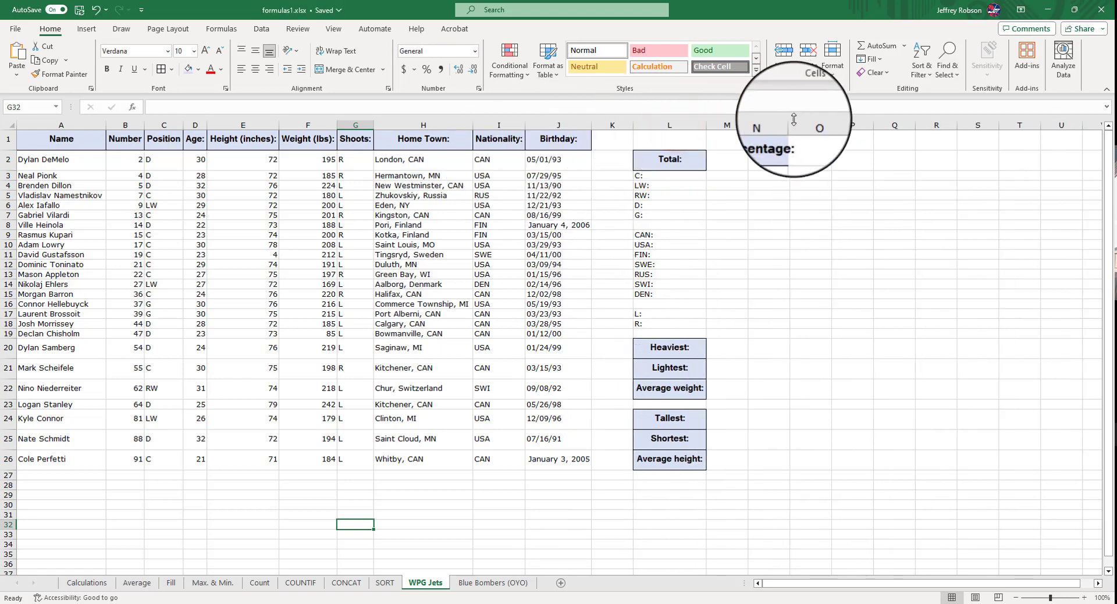
pyautogui.doubleClick(792, 122)
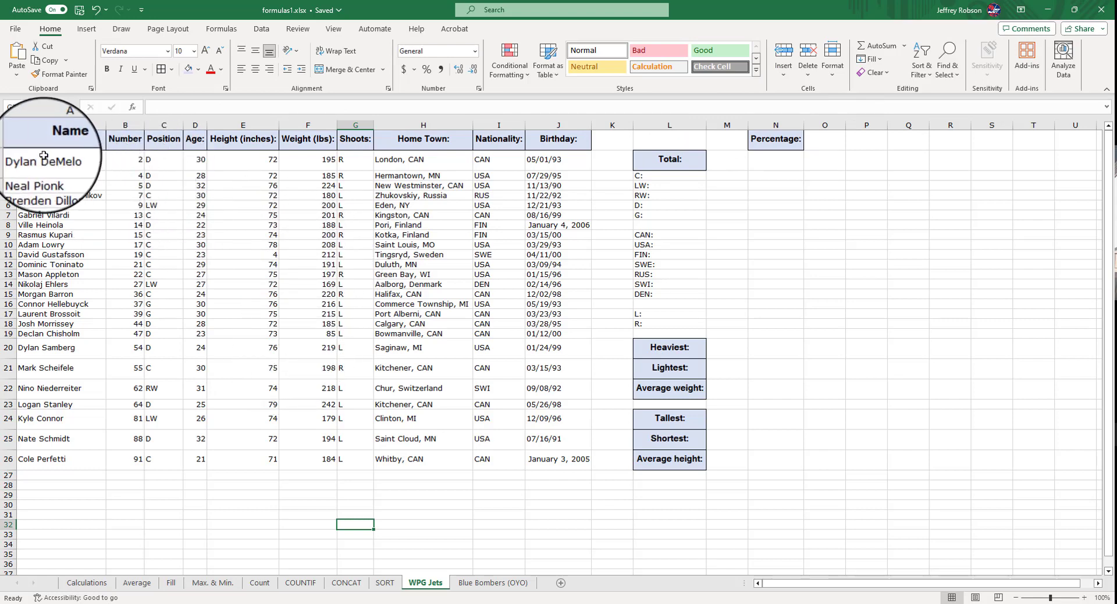
# Sort roster A2:J26 alphabetically by Name, with My data has headers checked
pyautogui.moveTo(37, 156); pyautogui.dragTo(296, 225)
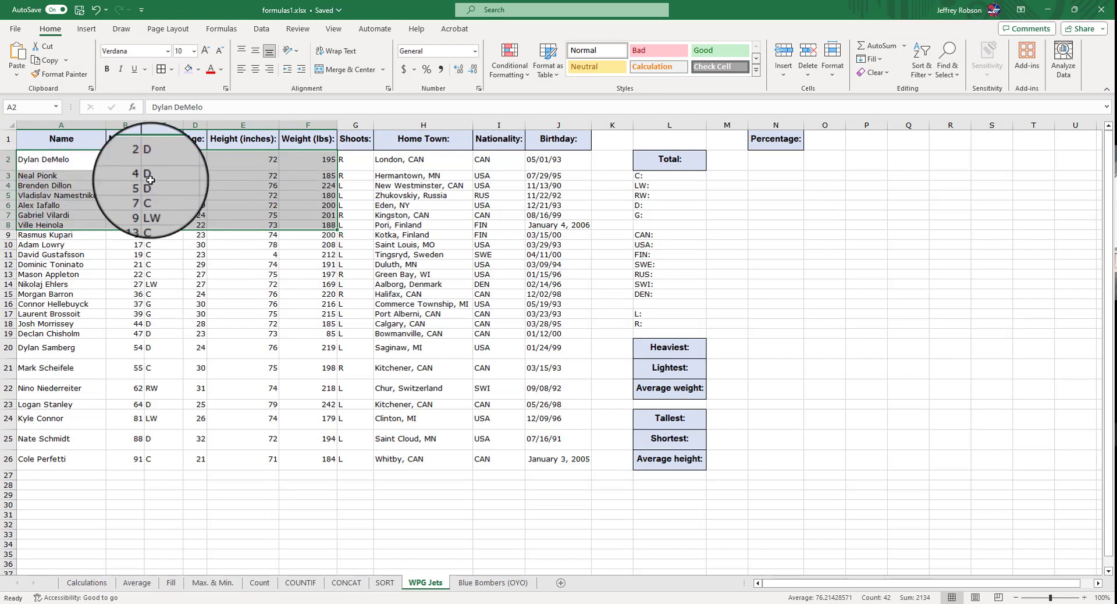
pyautogui.moveTo(58, 159)
pyautogui.mouseDown()
pyautogui.moveTo(552, 485)
pyautogui.moveTo(564, 464)
pyautogui.mouseUp()
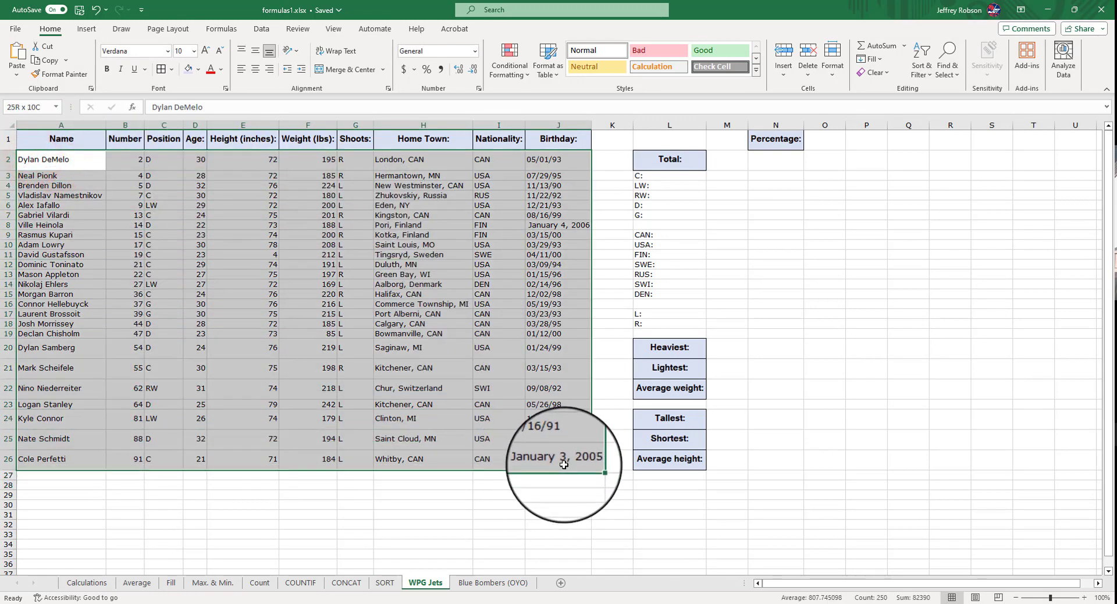
pyautogui.click(263, 29)
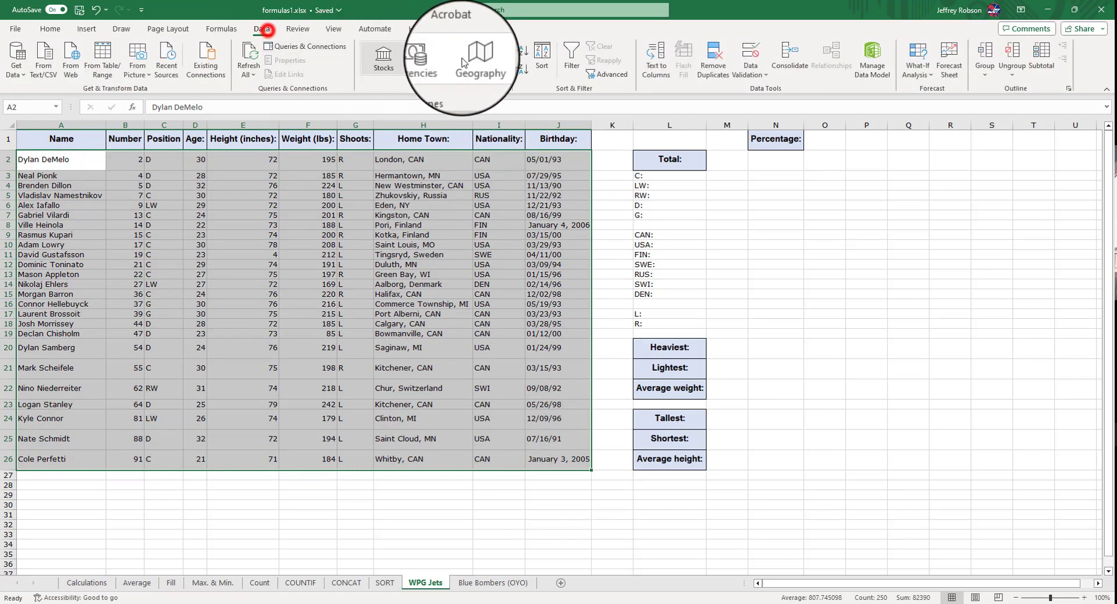
pyautogui.click(542, 56)
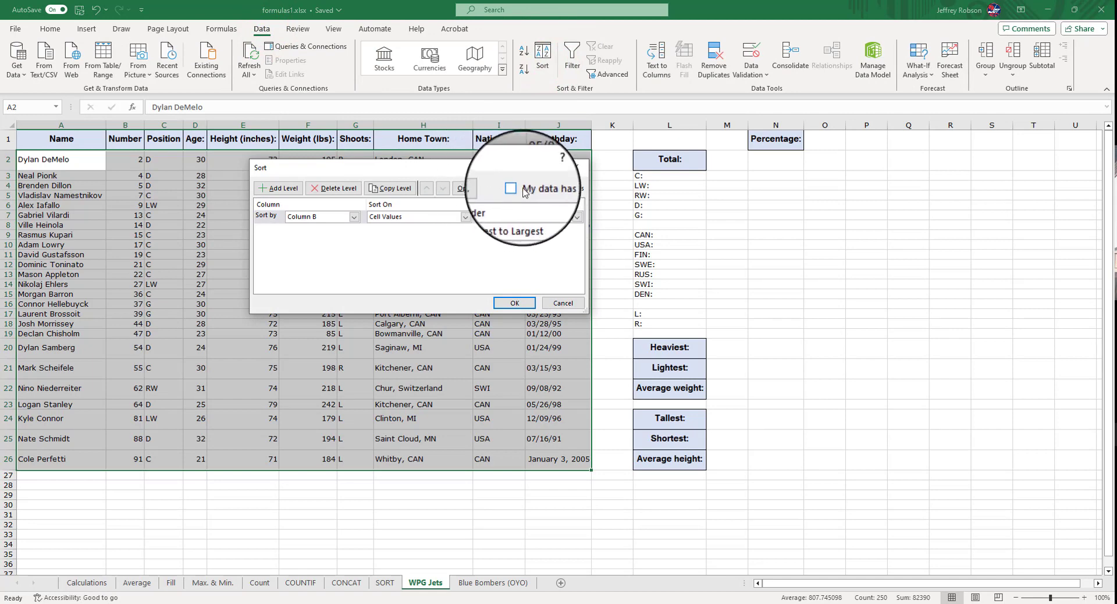
pyautogui.click(519, 191)
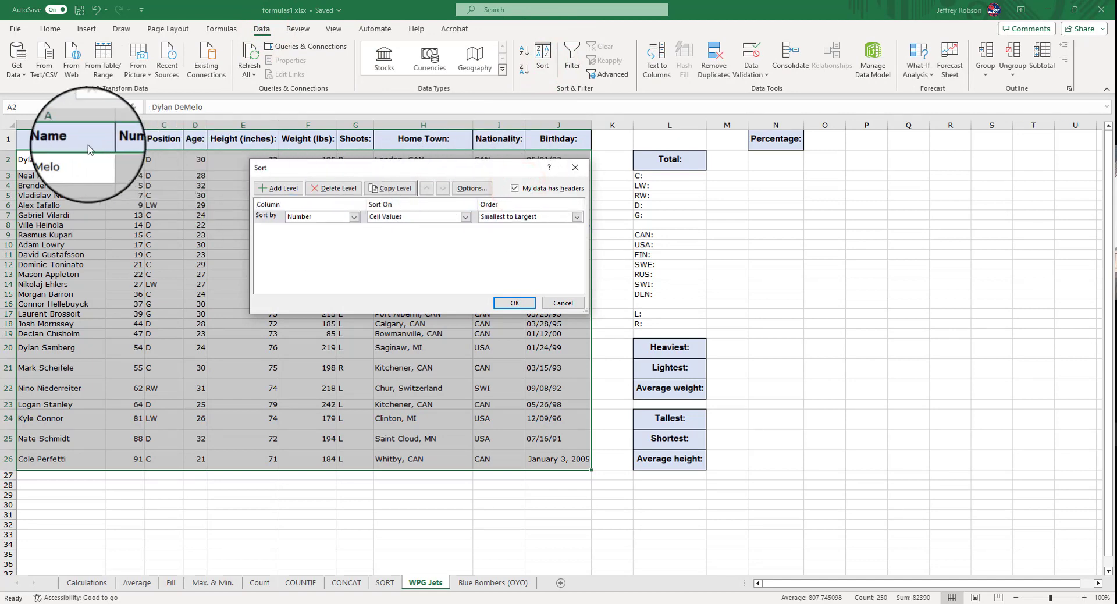
pyautogui.click(354, 218)
pyautogui.click(302, 227)
pyautogui.click(505, 299)
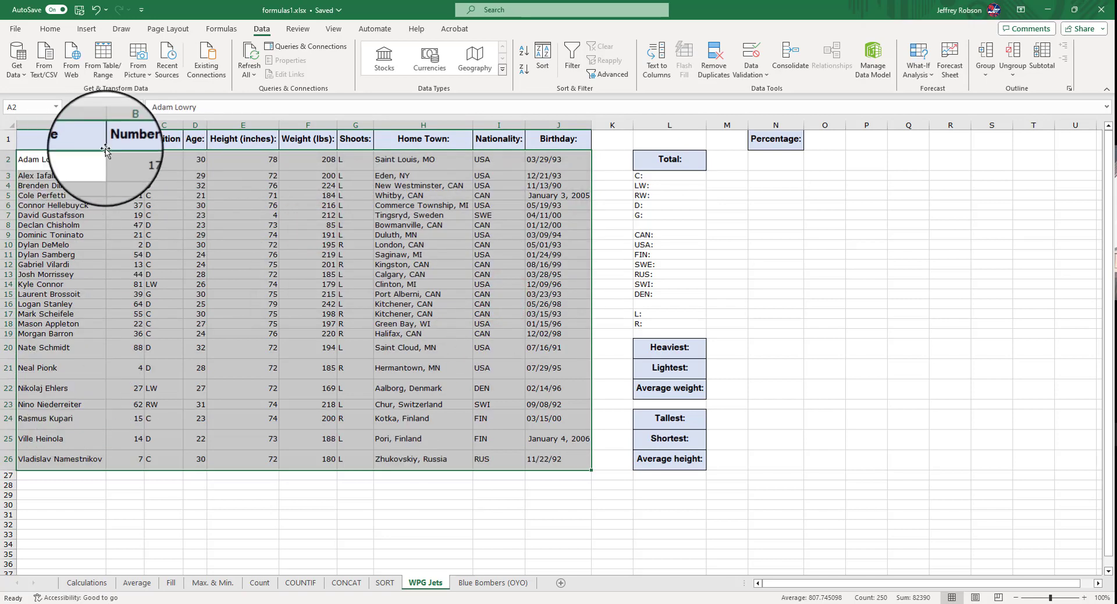
# Re-sort the roster by Number, smallest to largest
pyautogui.click(542, 58)
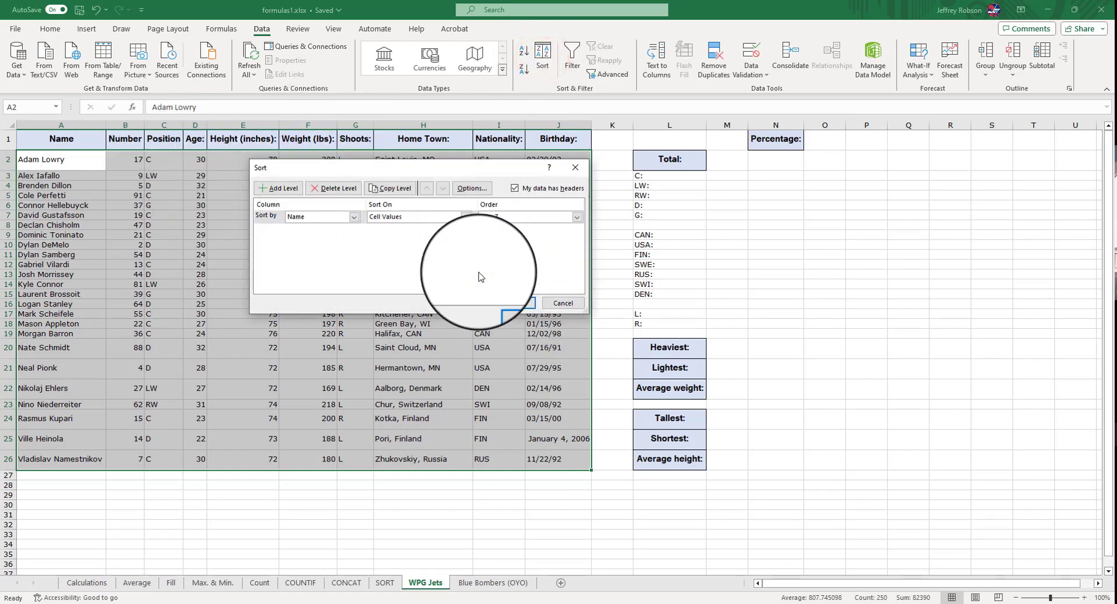
pyautogui.click(354, 216)
pyautogui.click(331, 238)
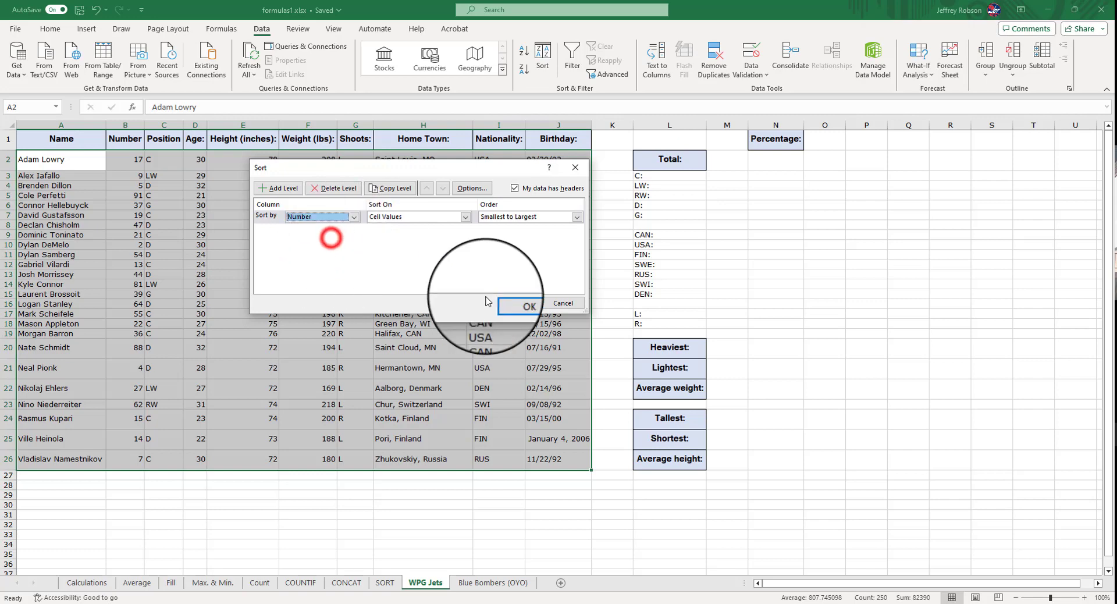
pyautogui.click(512, 303)
pyautogui.click(299, 299)
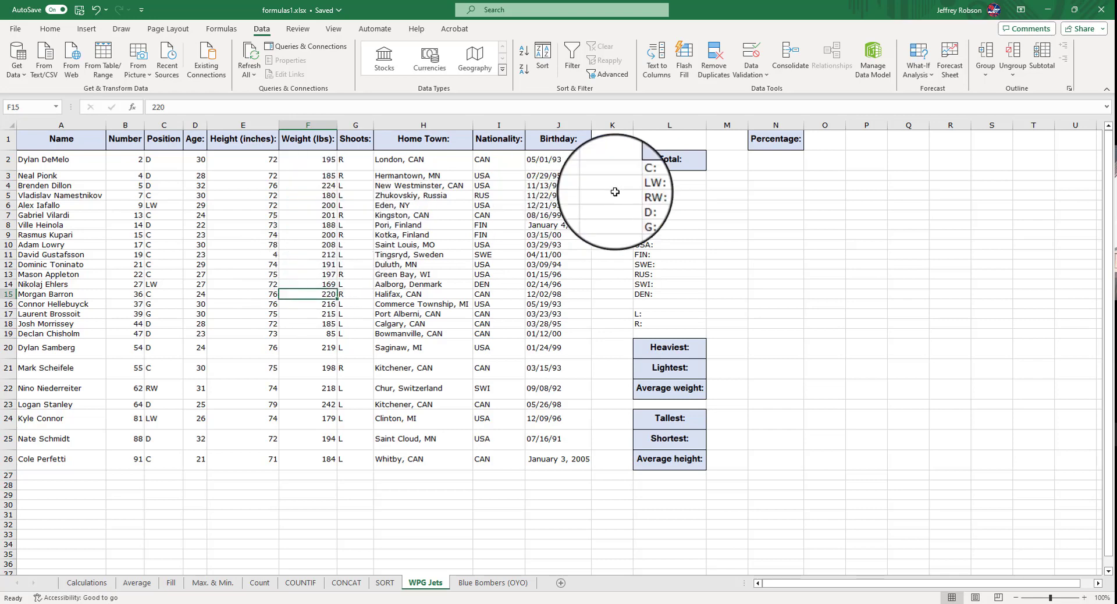
pyautogui.click(726, 165)
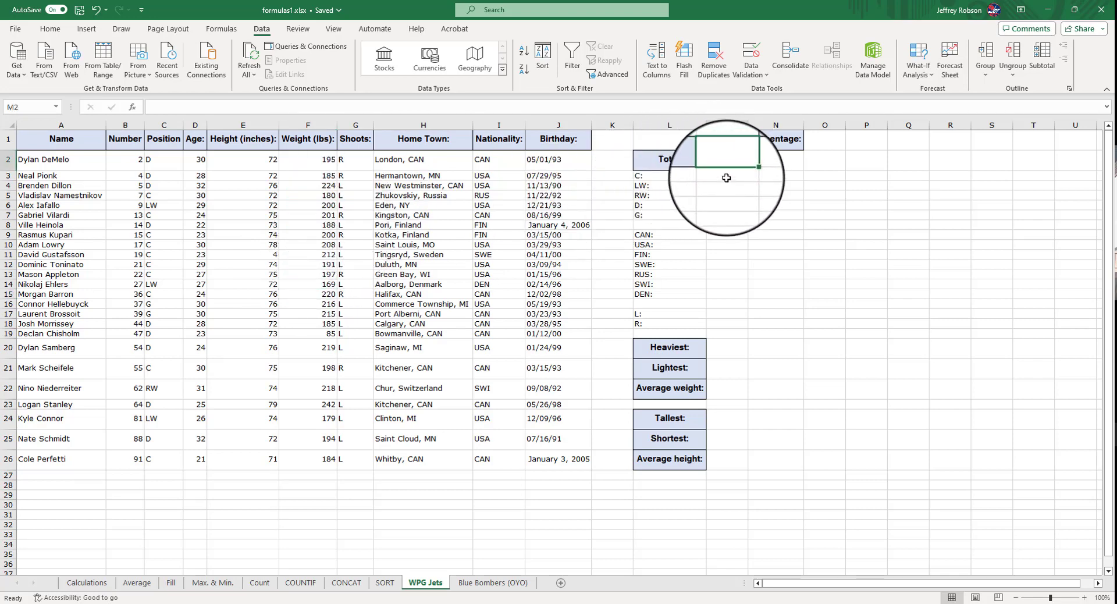
pyautogui.click(723, 186)
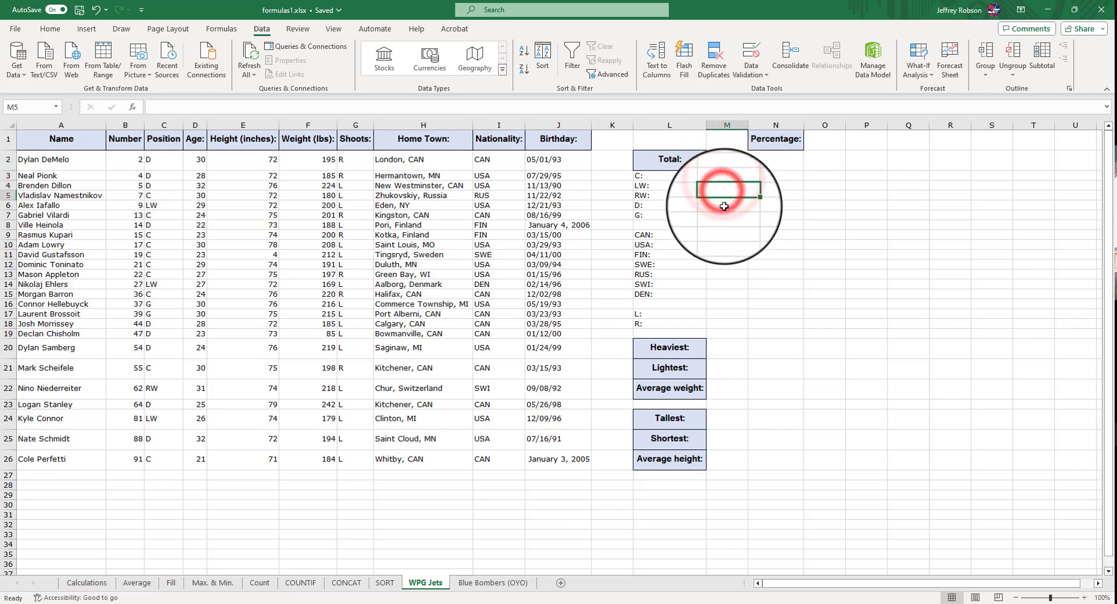
pyautogui.click(723, 205)
pyautogui.click(721, 215)
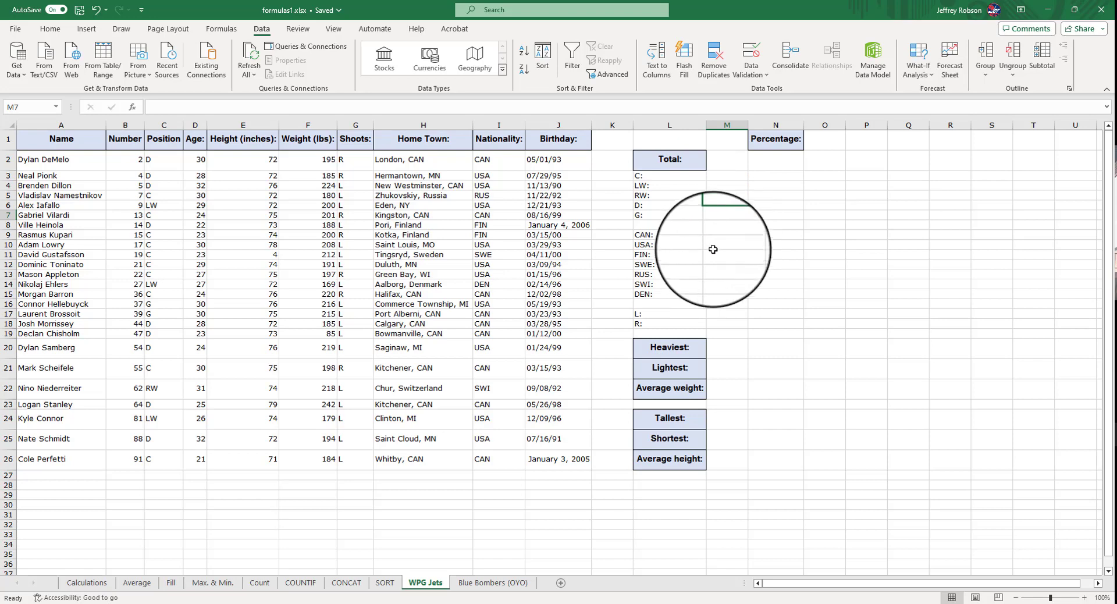
pyautogui.click(728, 164)
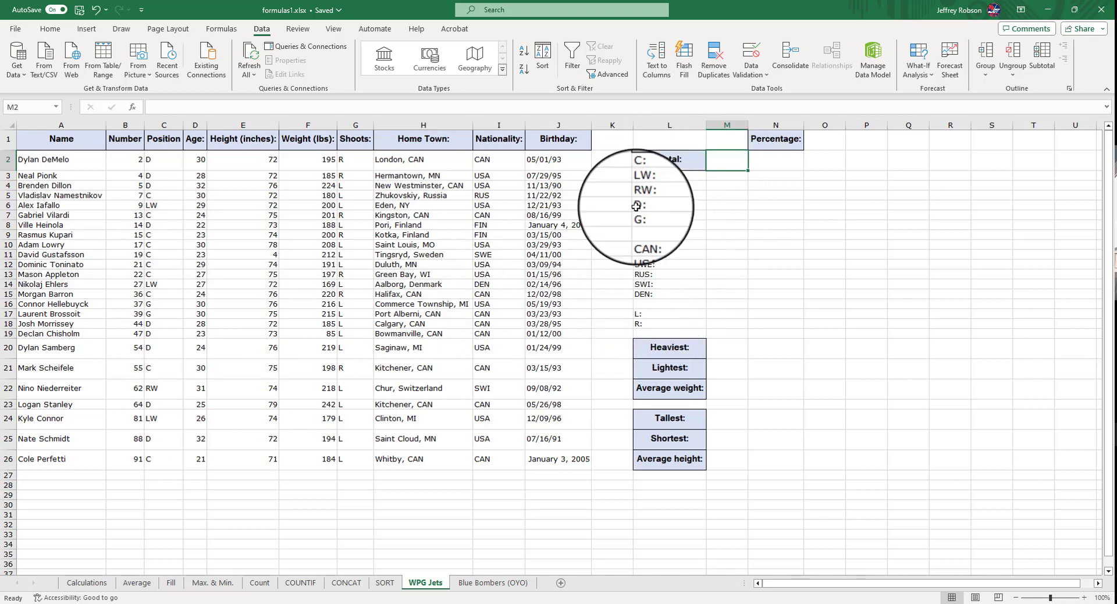
# Enter a COUNTIF formula over names A2:A26 in M2, giving a total of 25
pyautogui.write('=')
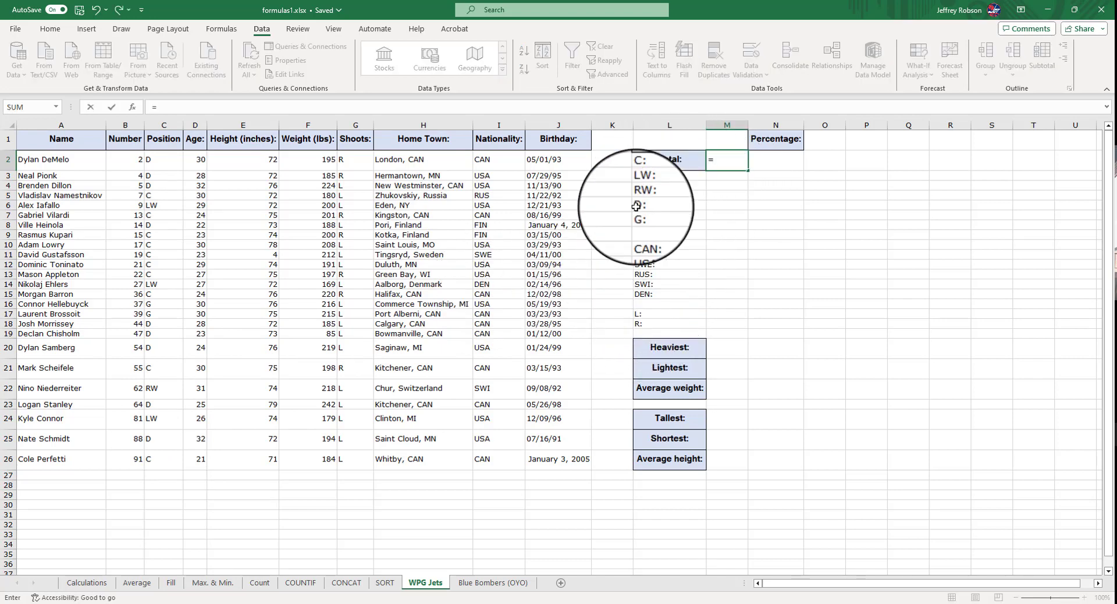
pyautogui.write('count')
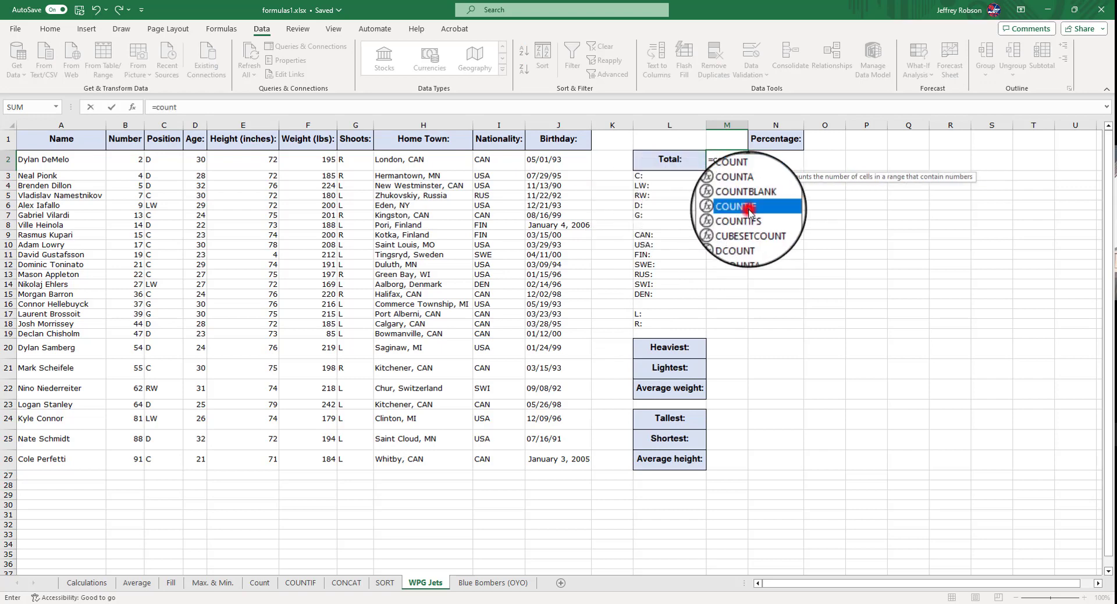
pyautogui.doubleClick(748, 208)
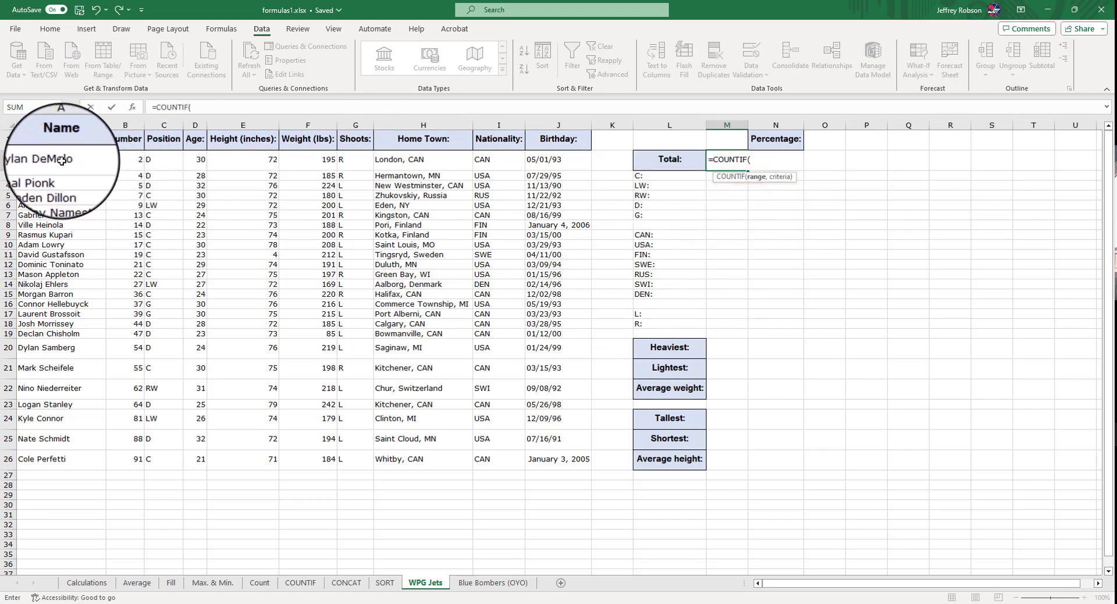
pyautogui.moveTo(59, 160); pyautogui.dragTo(61, 460)
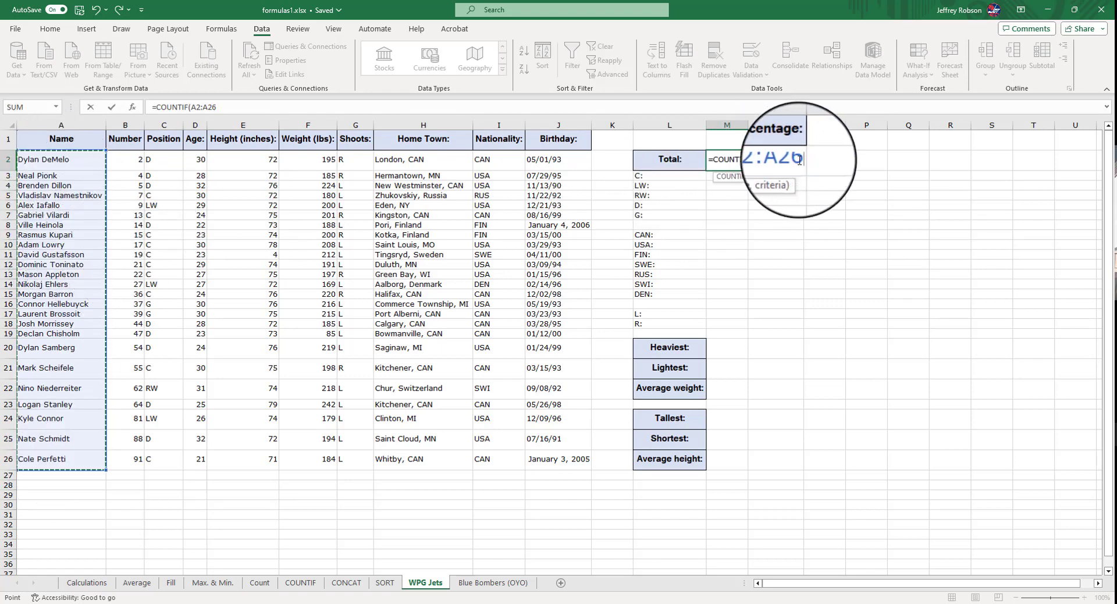
pyautogui.write(',"*')
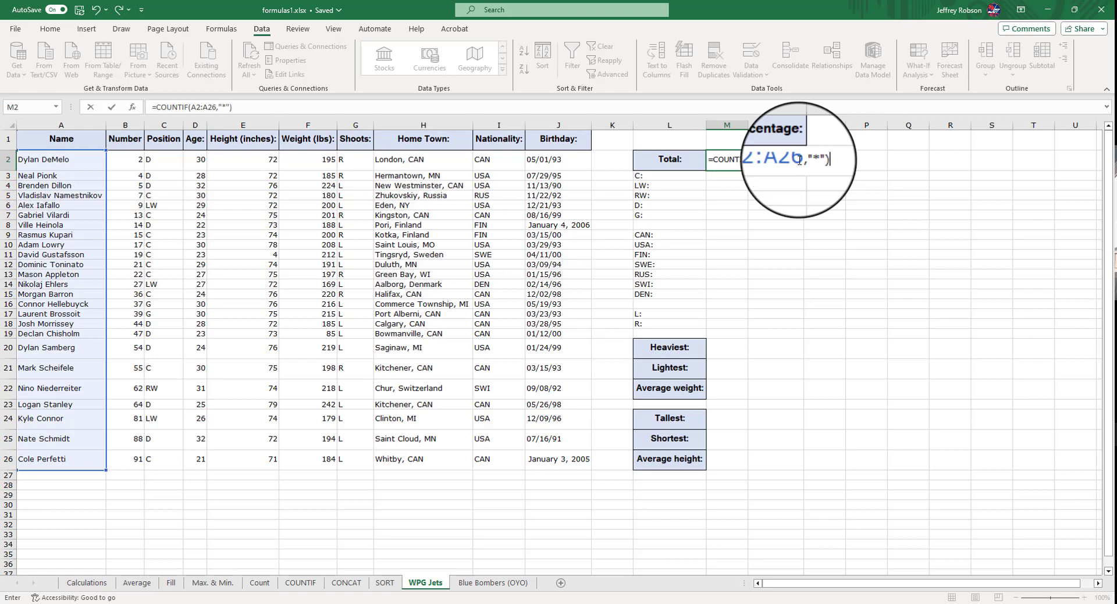
pyautogui.press('Return')
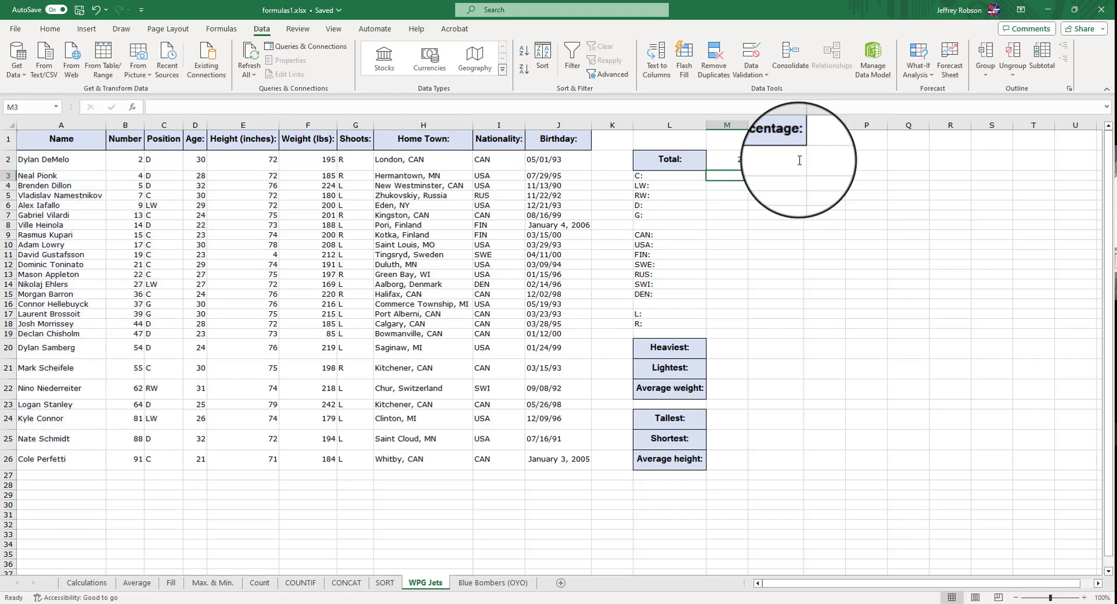
# Enter =COUNTIF(C2:C26,"C") in M3 to count 10 centres
pyautogui.write('=count')
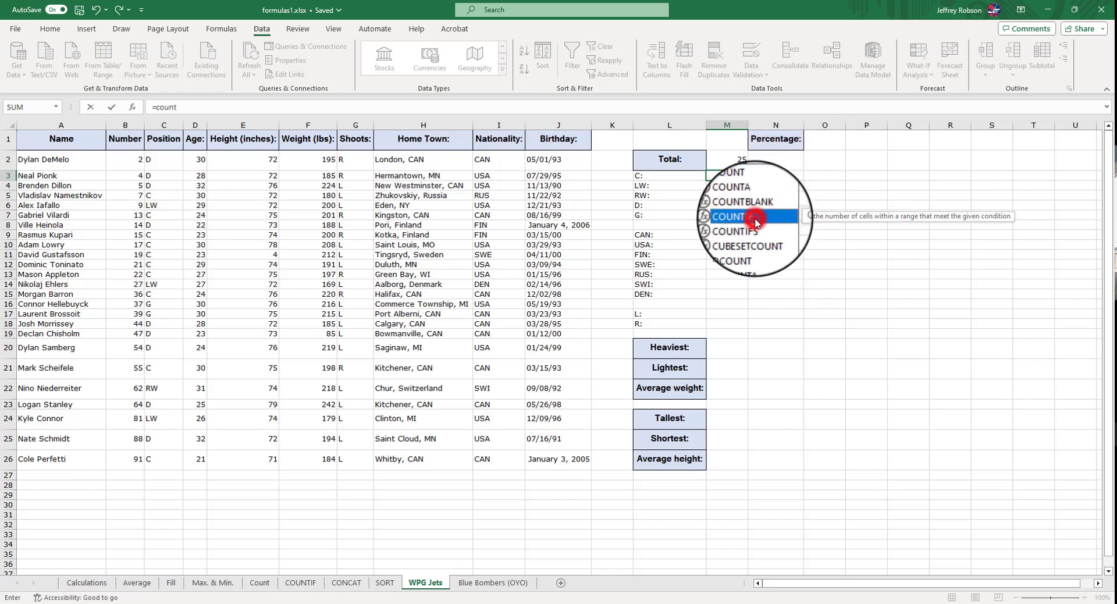
pyautogui.doubleClick(740, 217)
pyautogui.moveTo(158, 164); pyautogui.dragTo(164, 459)
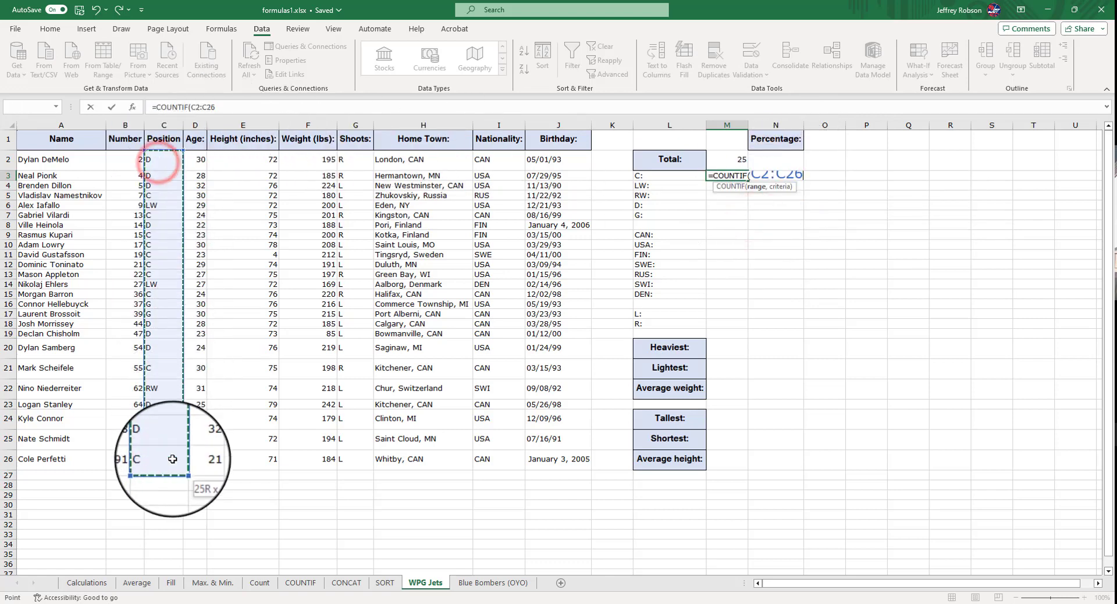
pyautogui.write(',"C')
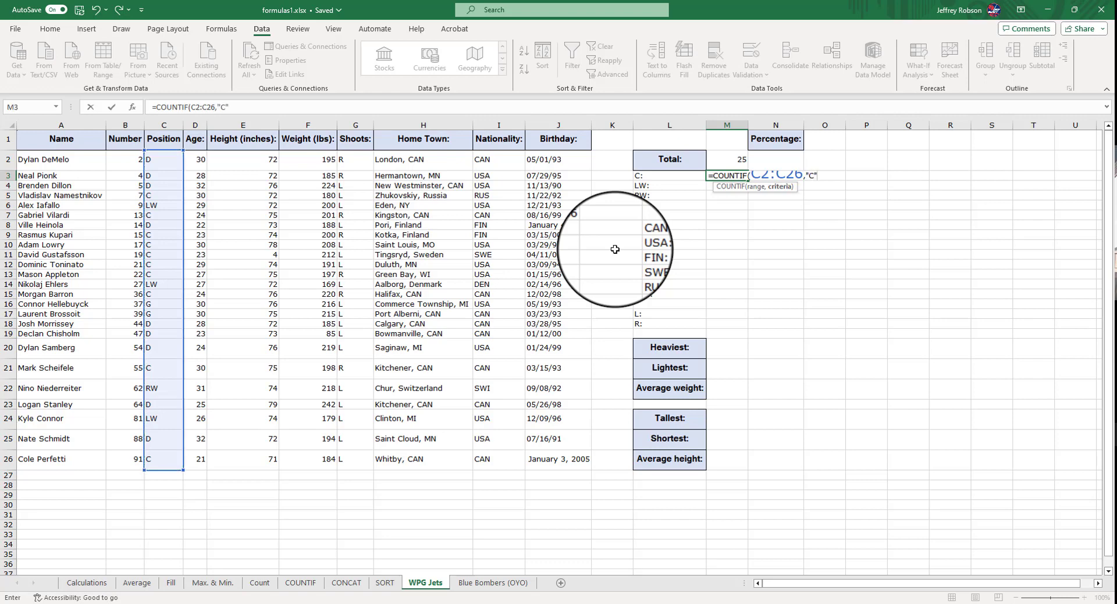
pyautogui.press('Return')
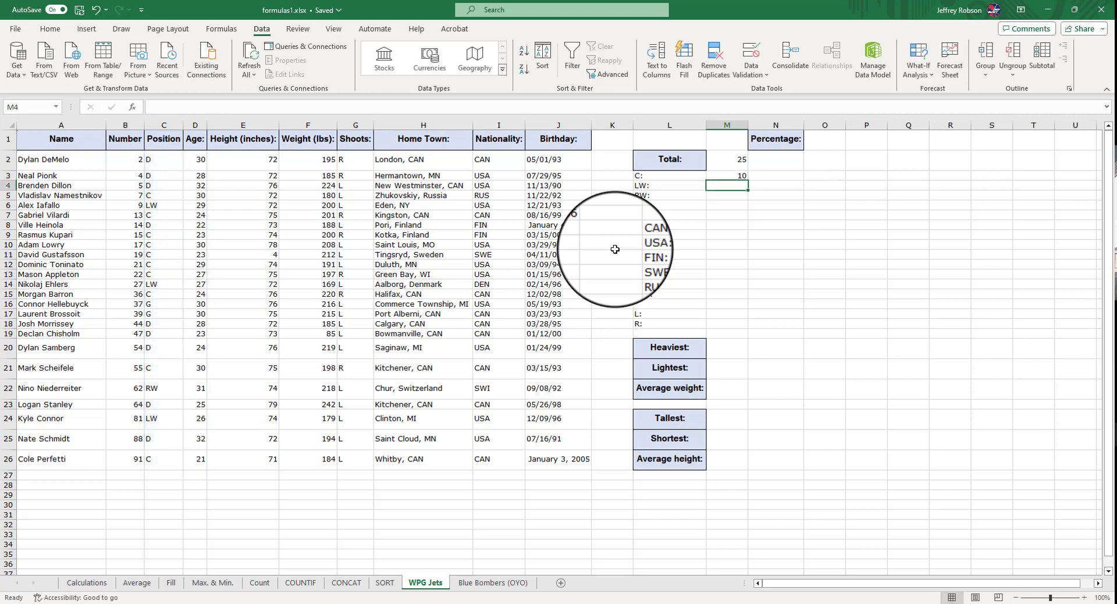
# Enter =COUNTIF(C2:C35,"LW") in M4 to count 3 left wingers
pyautogui.write('=count')
pyautogui.doubleClick(764, 227)
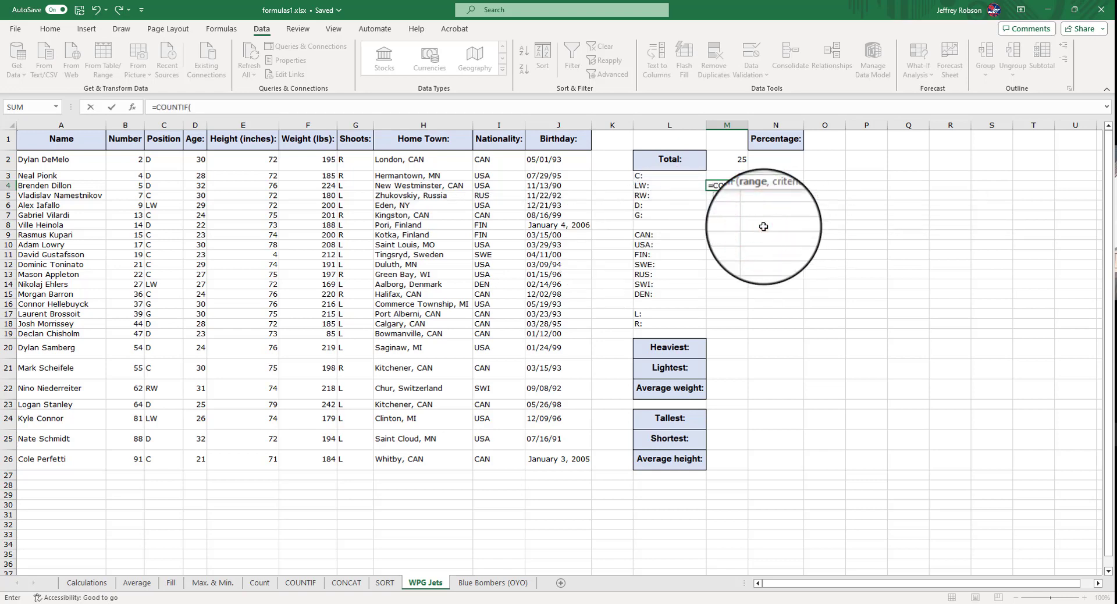
pyautogui.moveTo(160, 160); pyautogui.dragTo(164, 554)
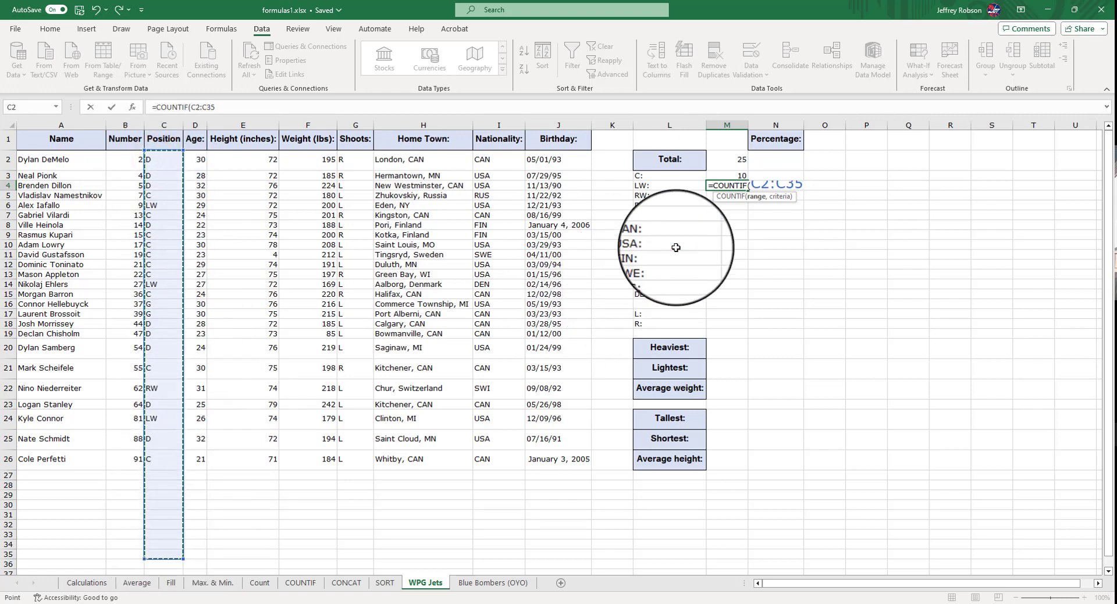
pyautogui.write(',"LW')
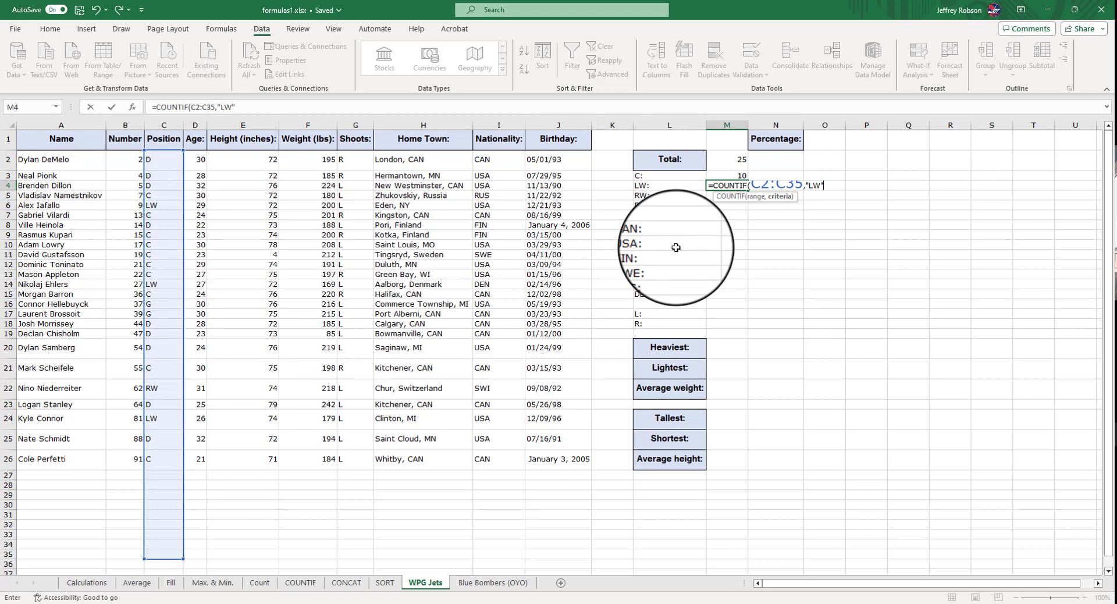
pyautogui.press('Return')
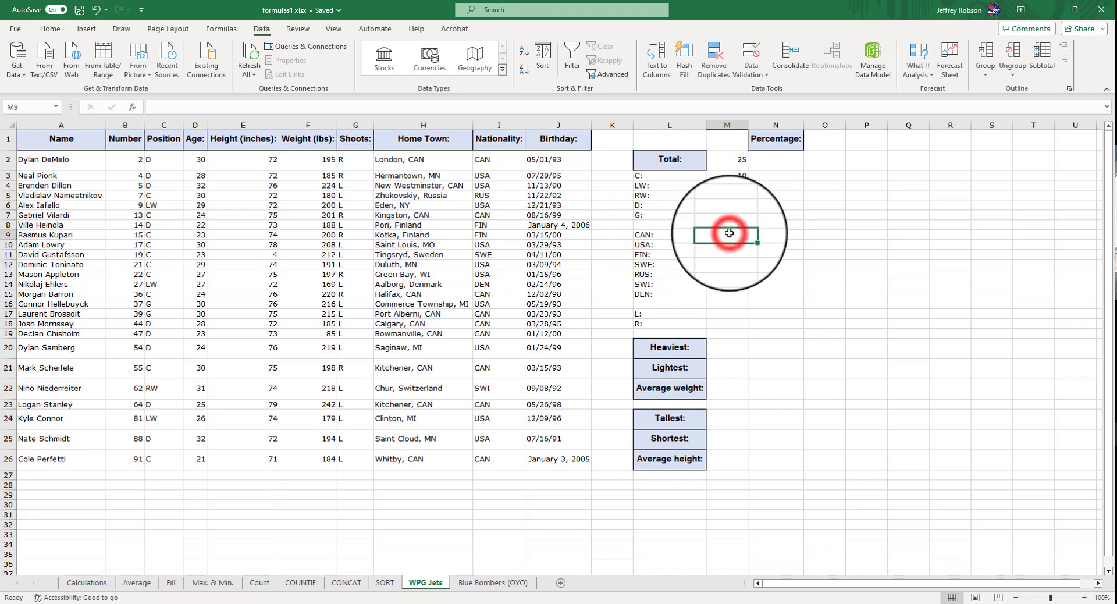
# Enter =COUNTIF(I2:I26,"CAN") in M9, showing 9 Canadian players
pyautogui.write('=c')
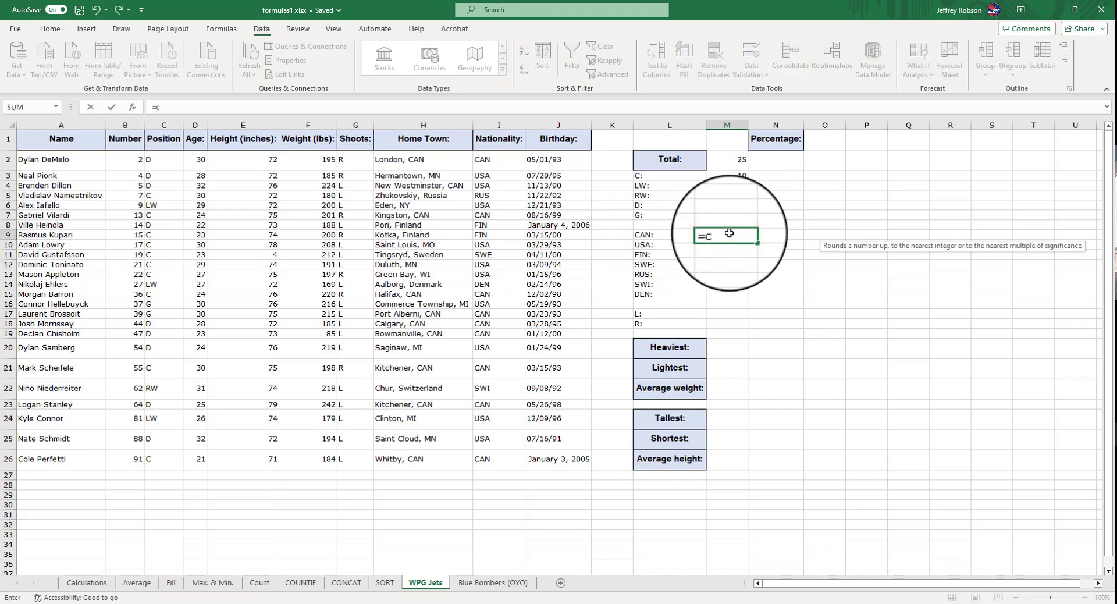
pyautogui.write('OUNT')
pyautogui.doubleClick(745, 270)
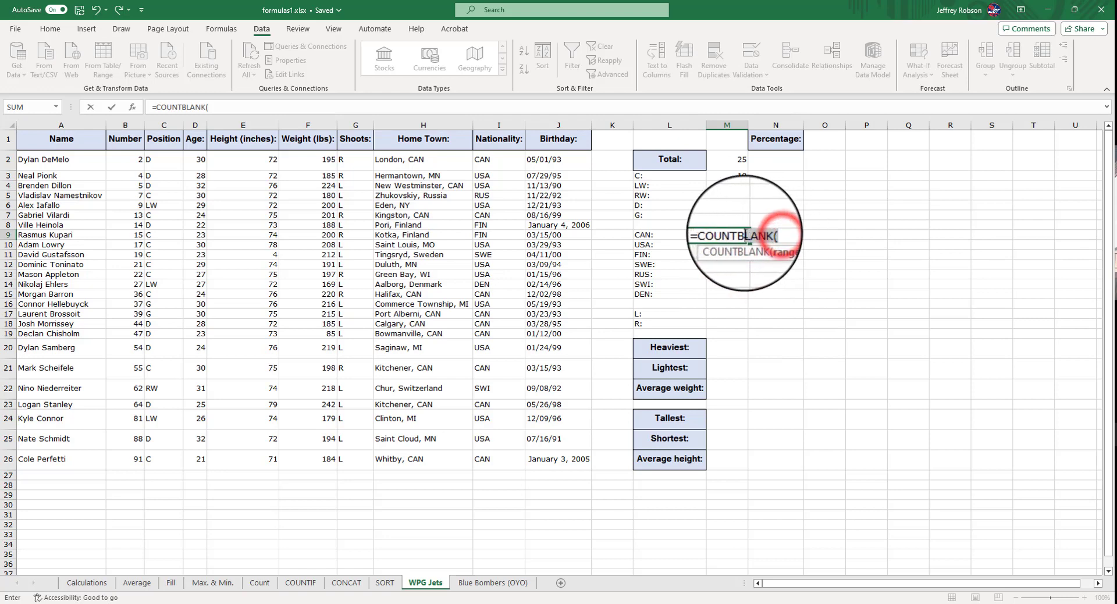
pyautogui.press('BackSpace')
pyautogui.press('BackSpace')
pyautogui.press('BackSpace')
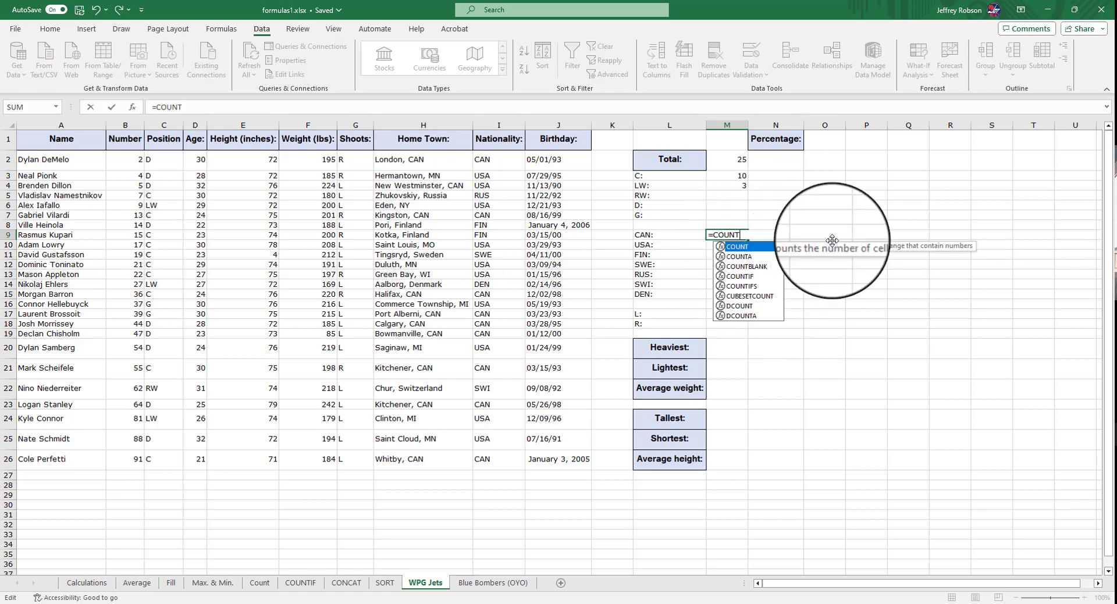
pyautogui.doubleClick(753, 275)
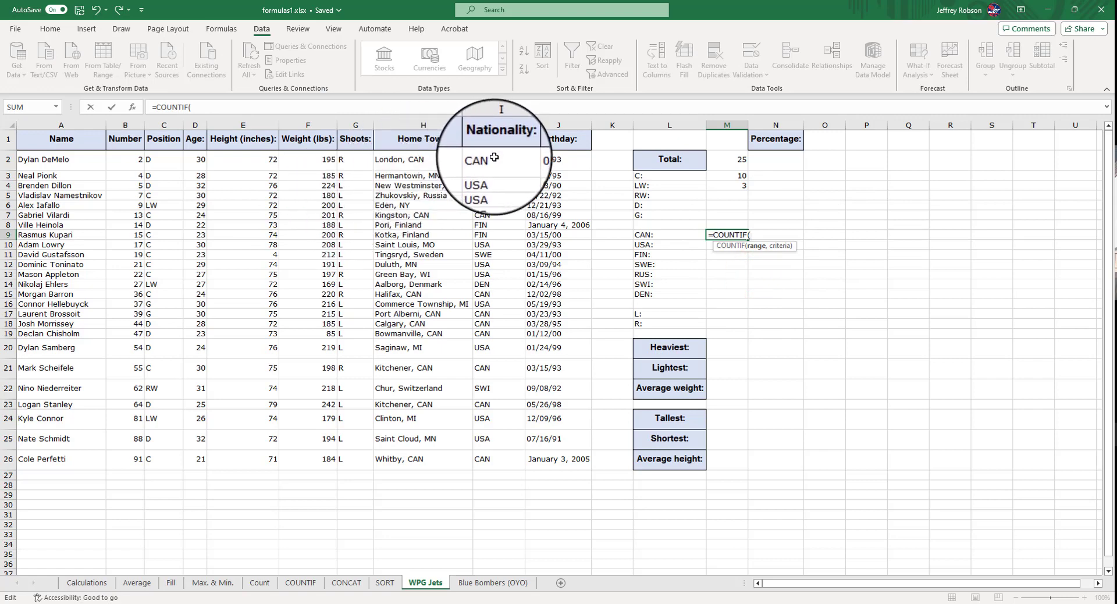
pyautogui.moveTo(494, 157); pyautogui.dragTo(486, 459)
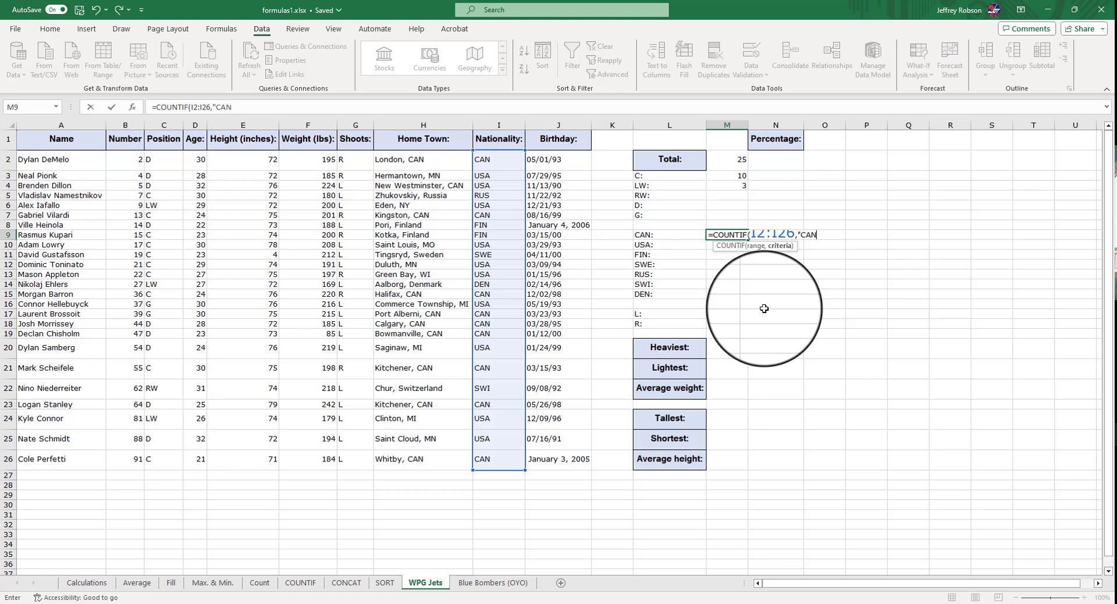
pyautogui.press('Return')
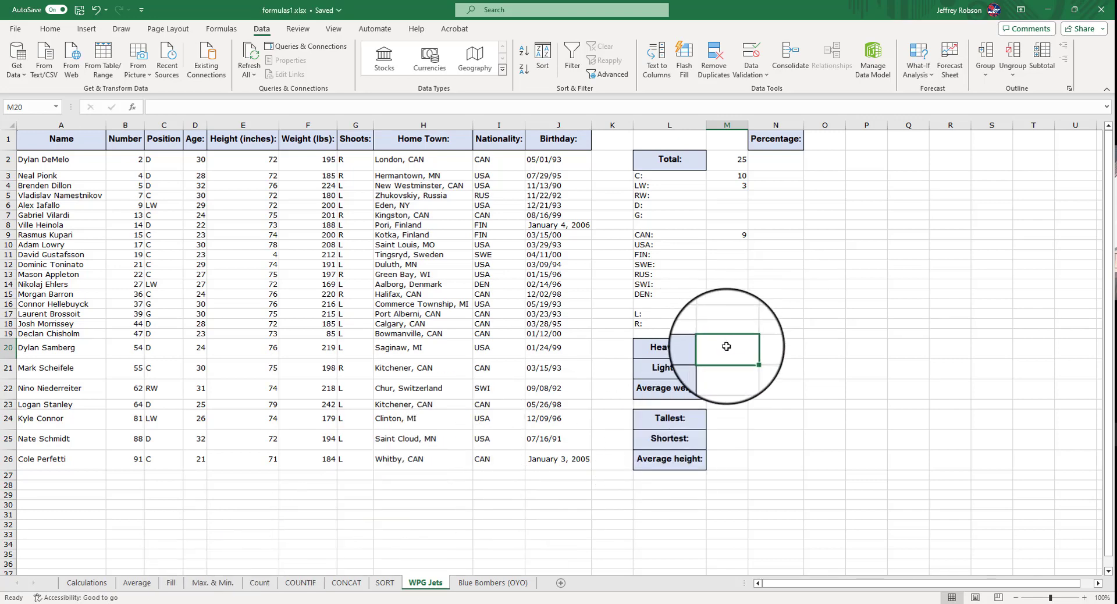
# Enter =MAX(F2:F26) in M20, showing the heaviest weight of 242
pyautogui.write('=')
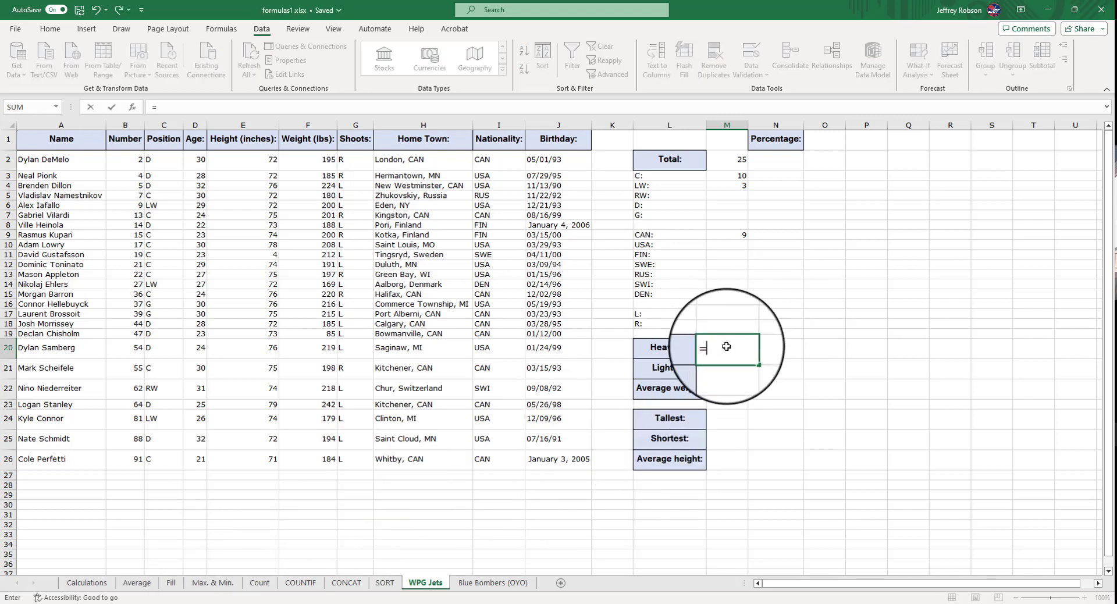
pyautogui.write('max')
pyautogui.doubleClick(733, 371)
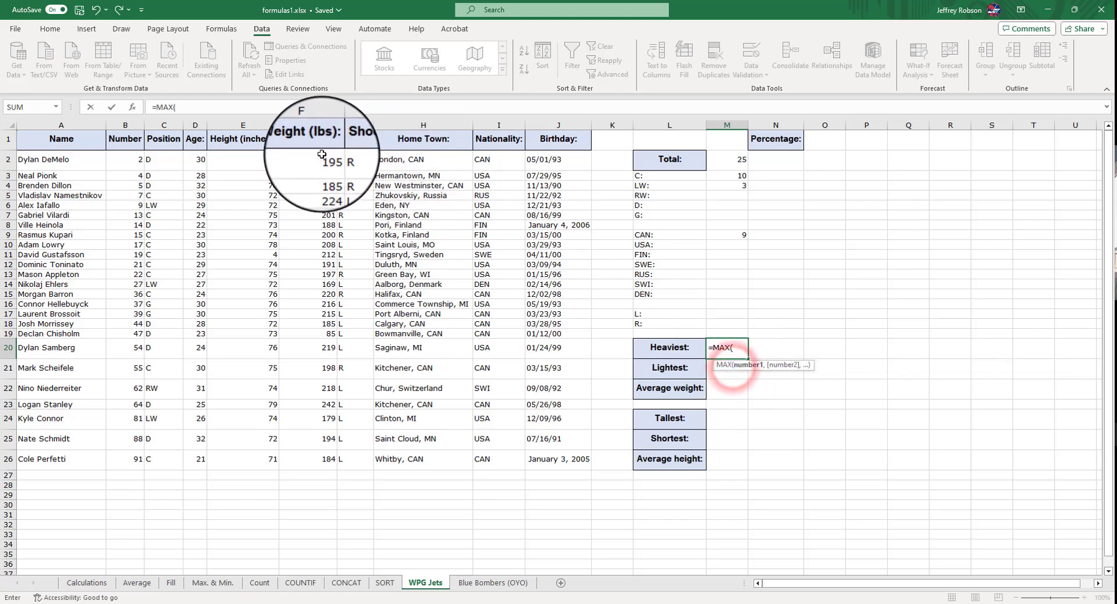
pyautogui.moveTo(322, 155); pyautogui.dragTo(309, 459)
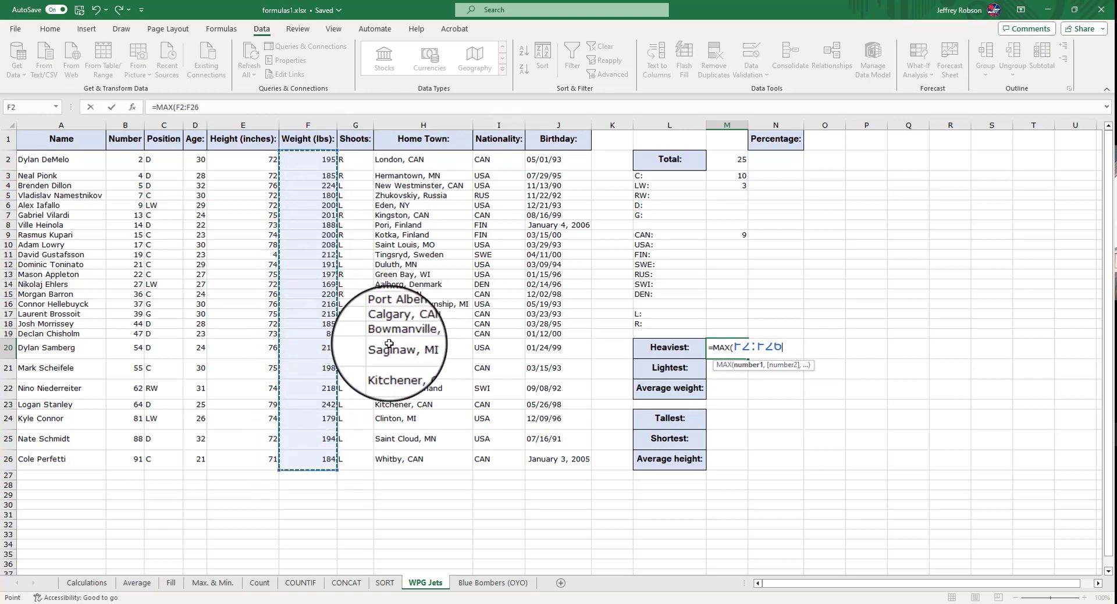
pyautogui.press('Return')
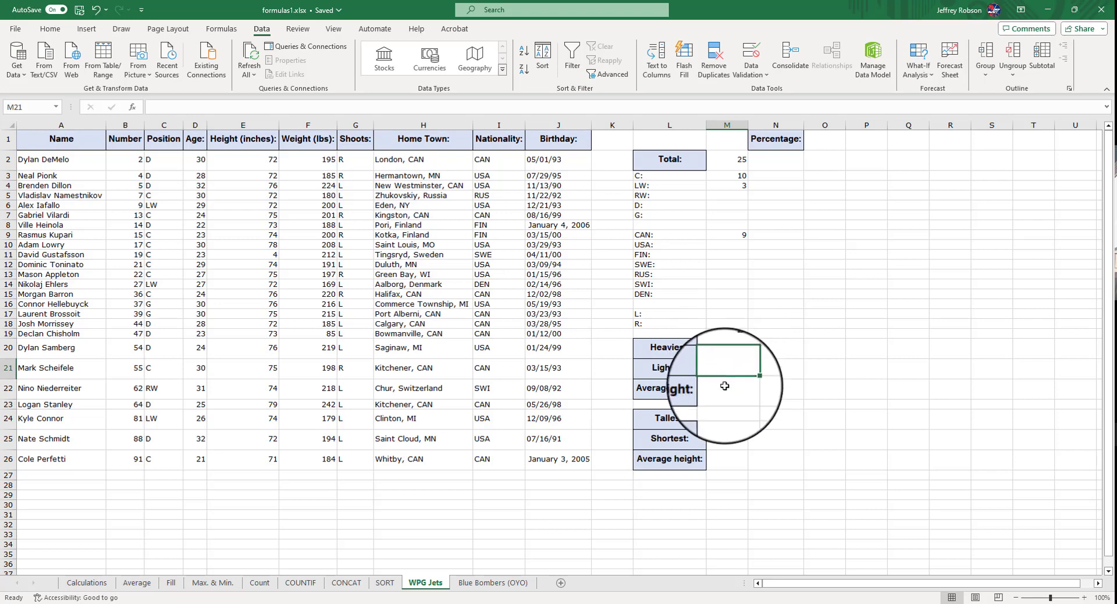
# Enter =MIN(F2:F26) in M21, showing the lightest weight of 85
pyautogui.write('=')
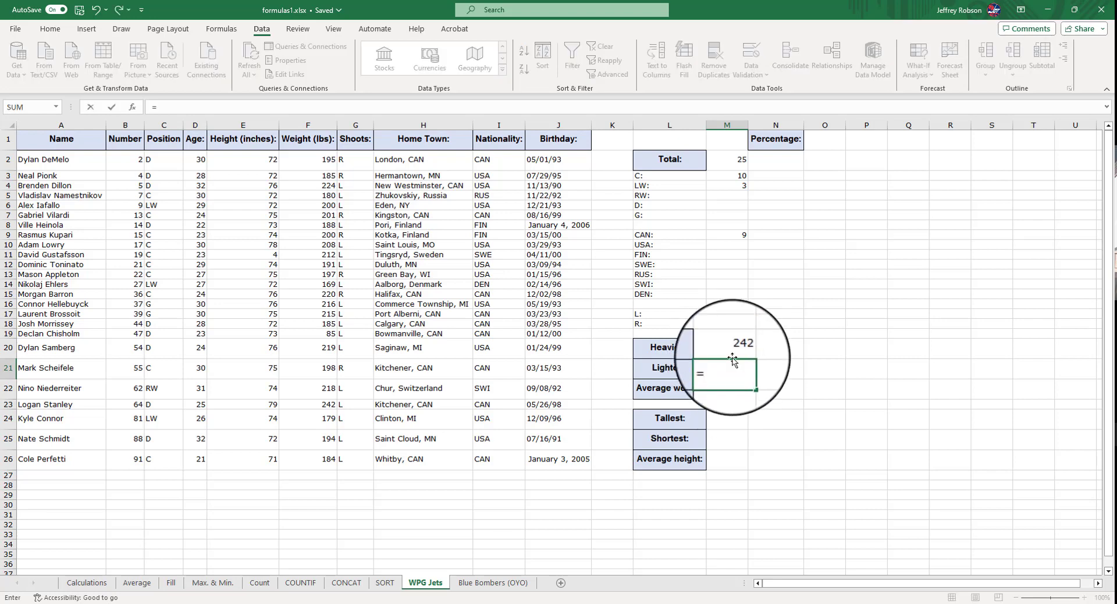
pyautogui.write('min')
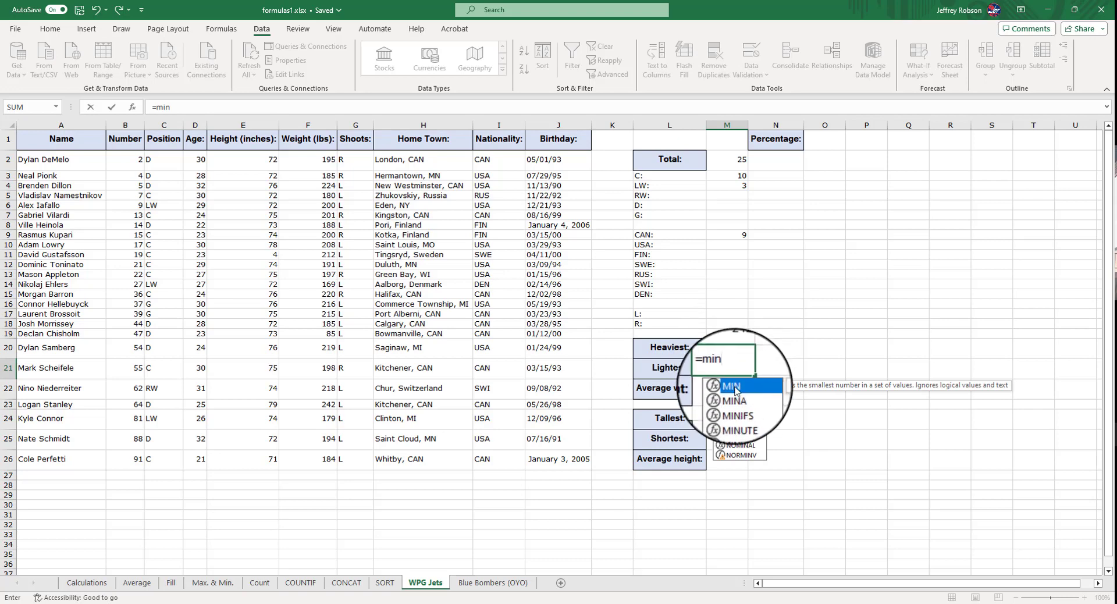
pyautogui.doubleClick(735, 386)
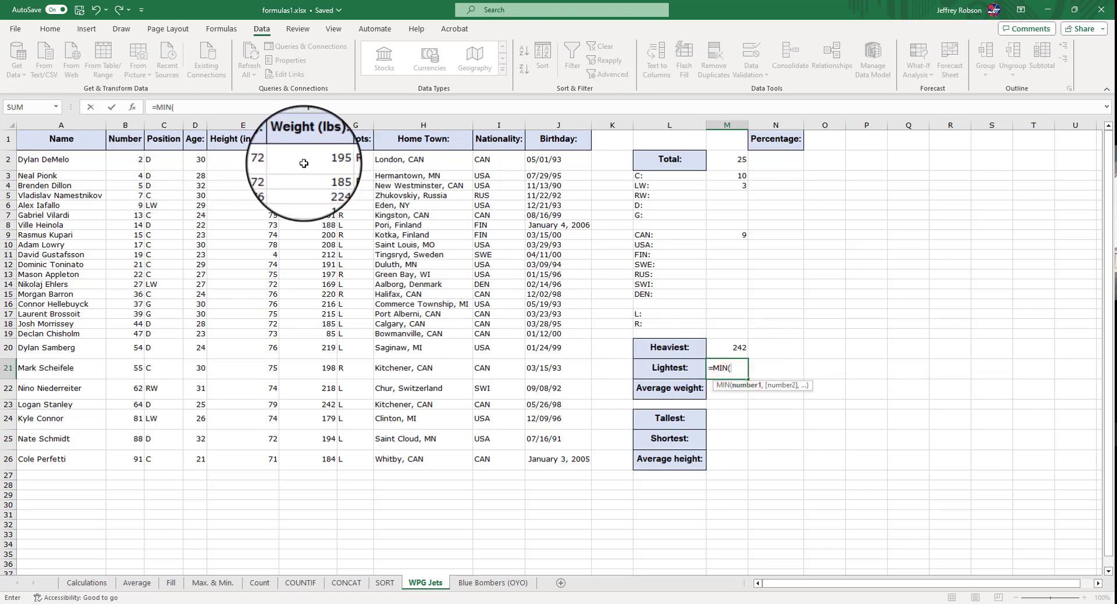
pyautogui.moveTo(309, 158); pyautogui.dragTo(323, 458)
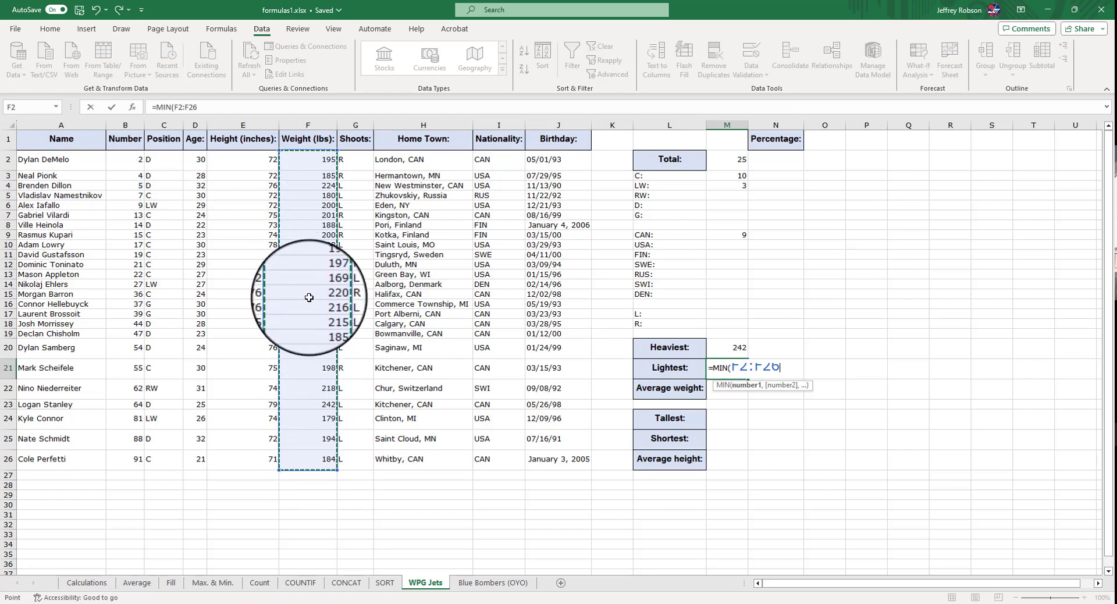
pyautogui.press('Return')
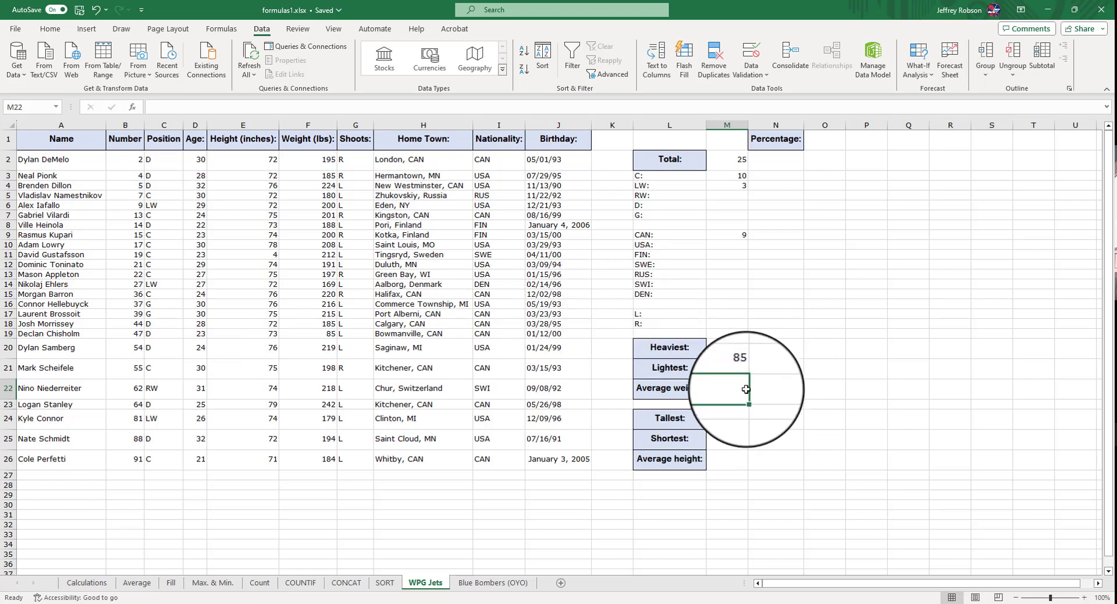
# Enter =AVERAGE(F2:F26) in M23, showing an average weight of 196.2
pyautogui.write('=aver')
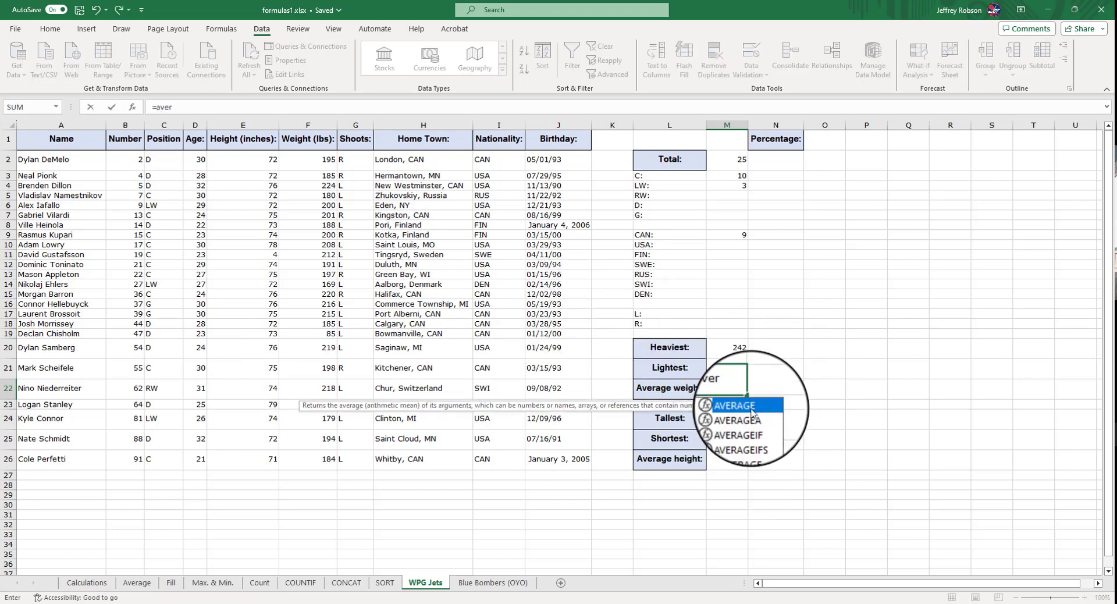
pyautogui.doubleClick(748, 406)
pyautogui.moveTo(308, 159); pyautogui.dragTo(308, 460)
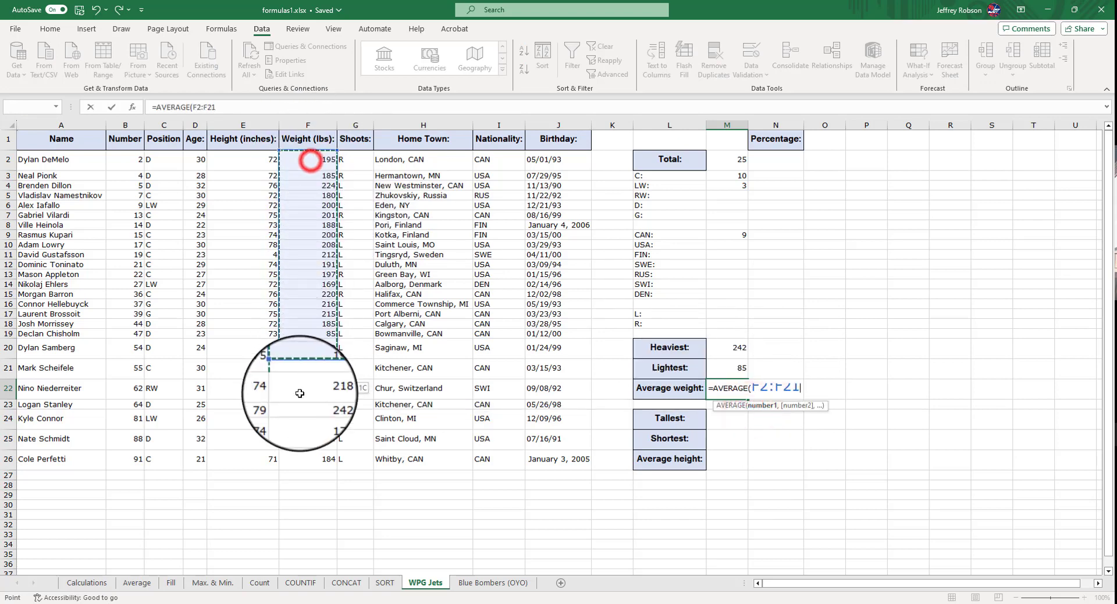
pyautogui.press('Return')
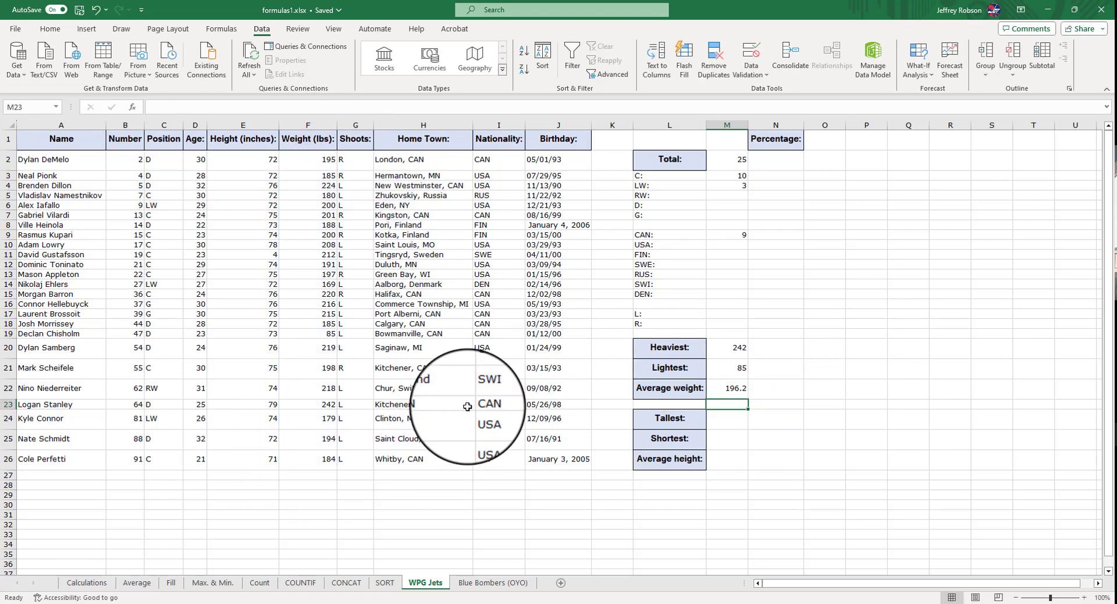
pyautogui.click(732, 417)
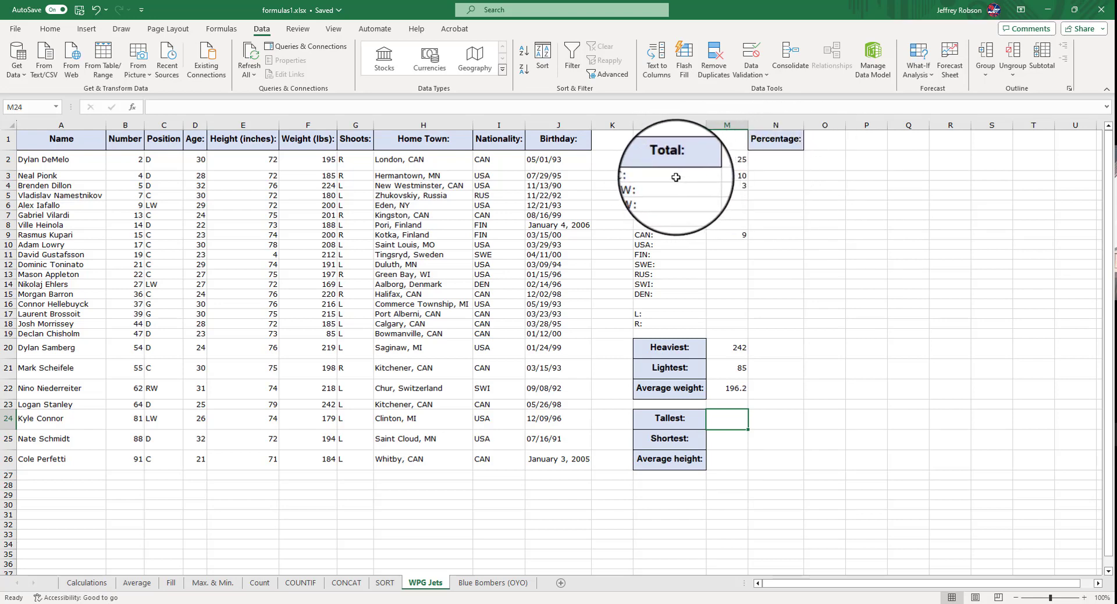
# Format N3 as Percentage and enter =M3/M2, showing the centres' 40.00% share
pyautogui.click(772, 177)
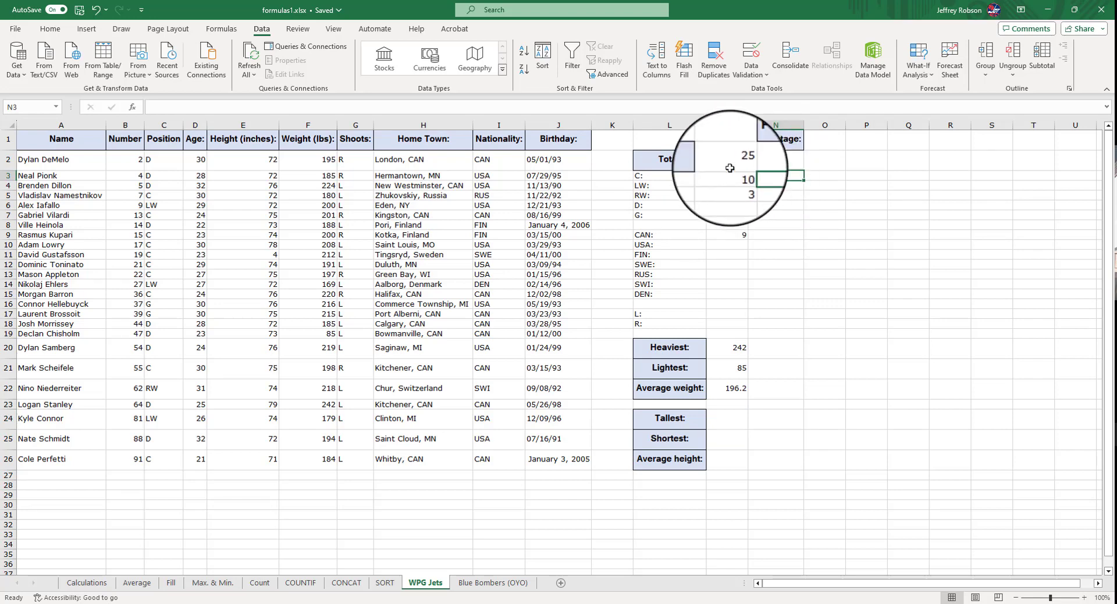
pyautogui.click(50, 29)
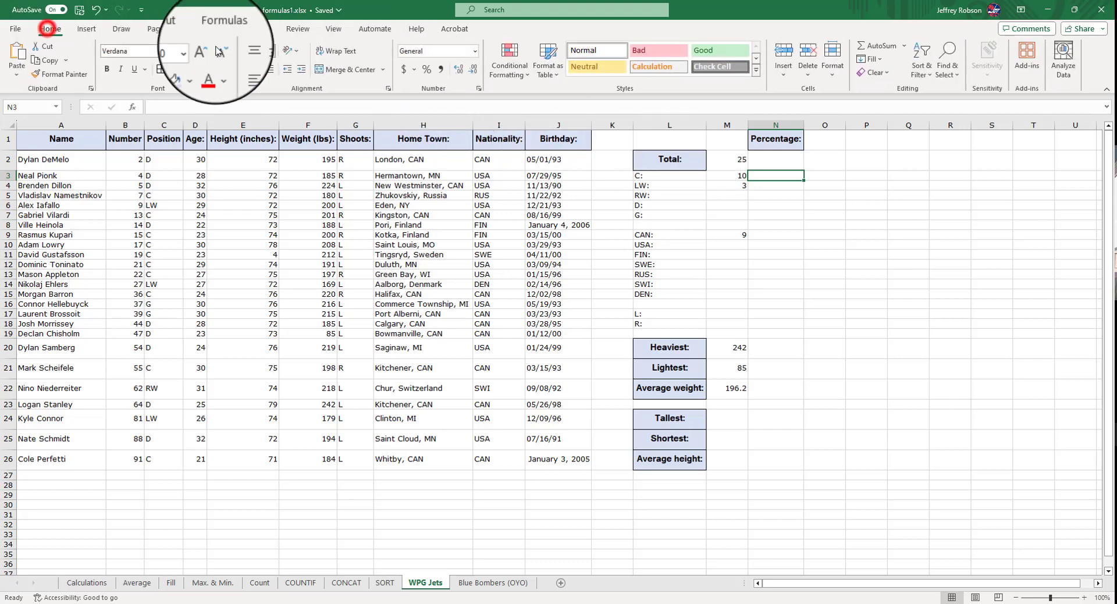
pyautogui.click(488, 51)
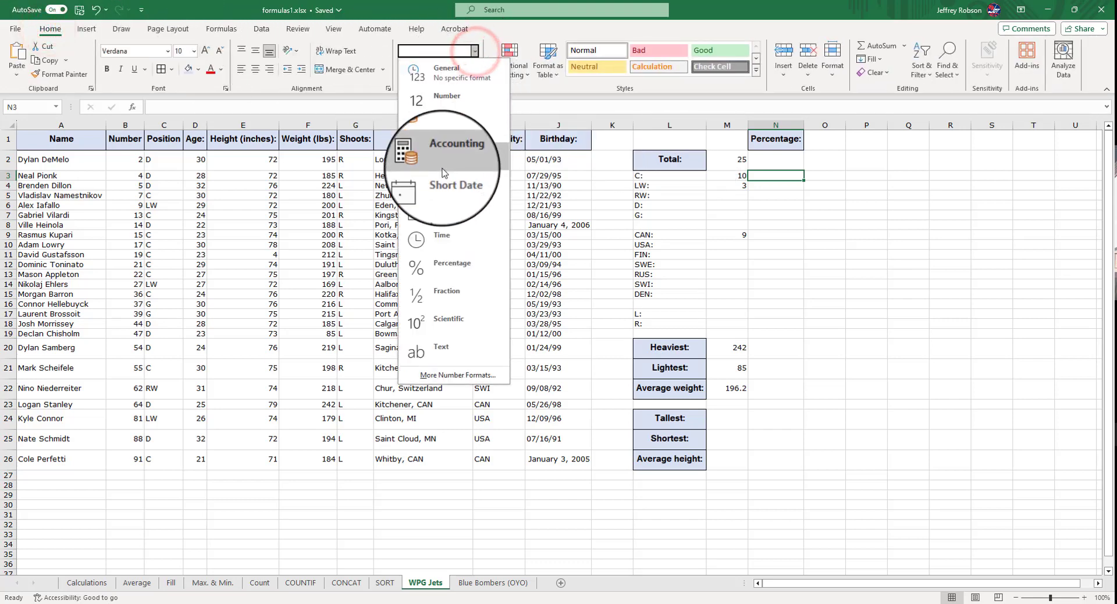
pyautogui.click(460, 265)
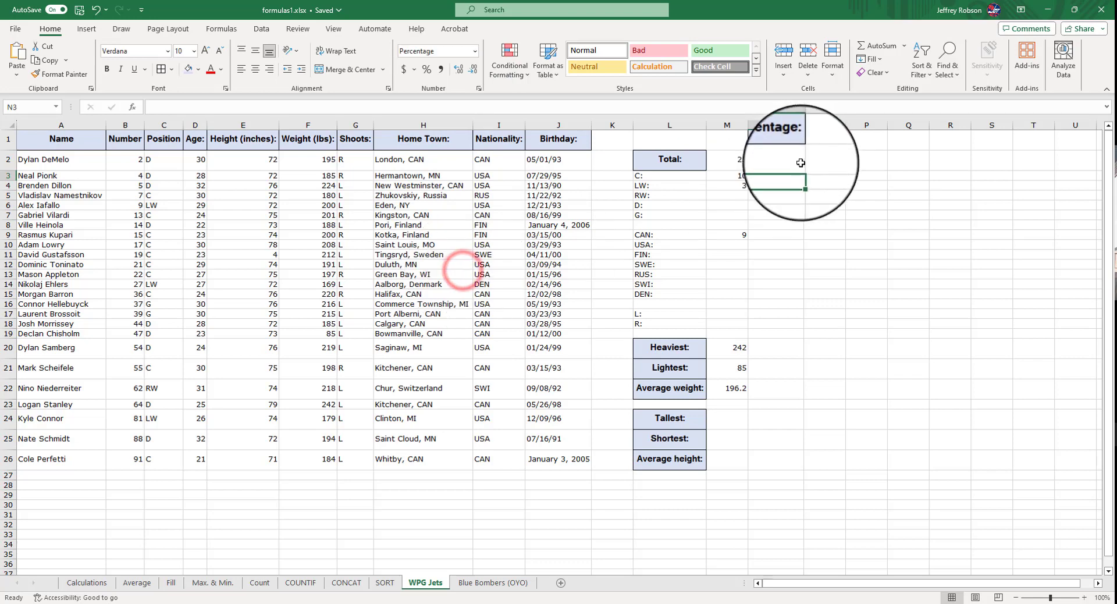
pyautogui.write('=')
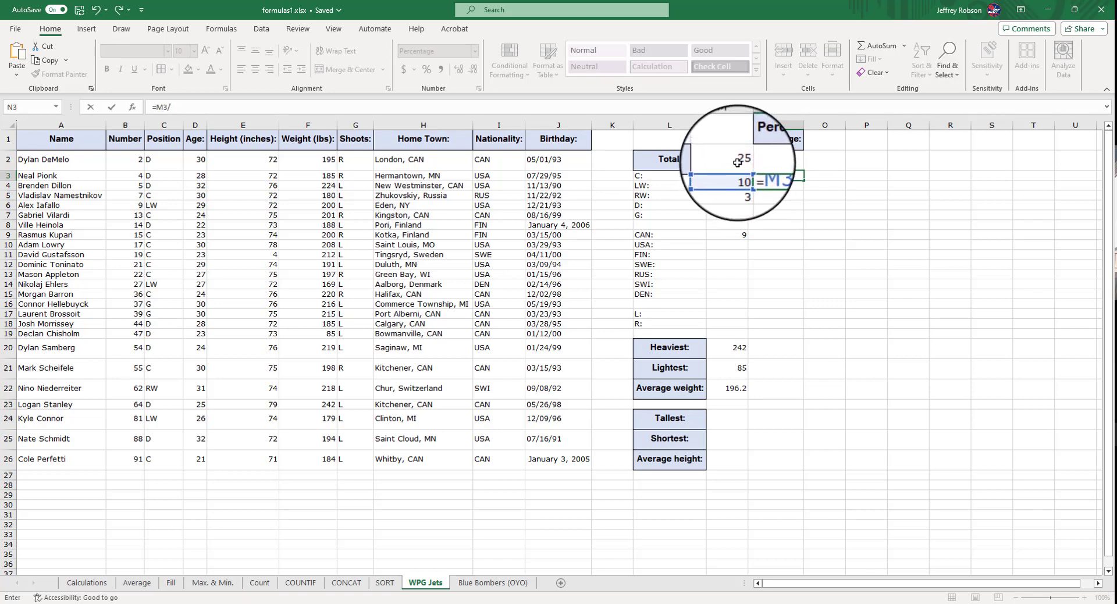
pyautogui.click(736, 159)
pyautogui.press('Return')
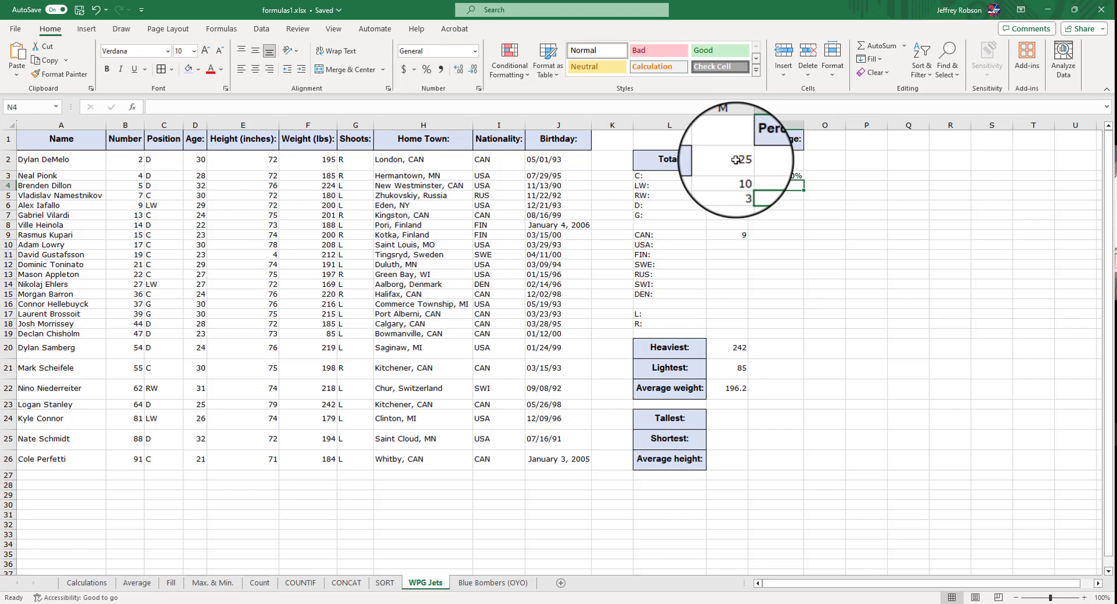
# Enter =M4/M2 in N4 and format it as Percentage, showing 12.00%
pyautogui.write('=')
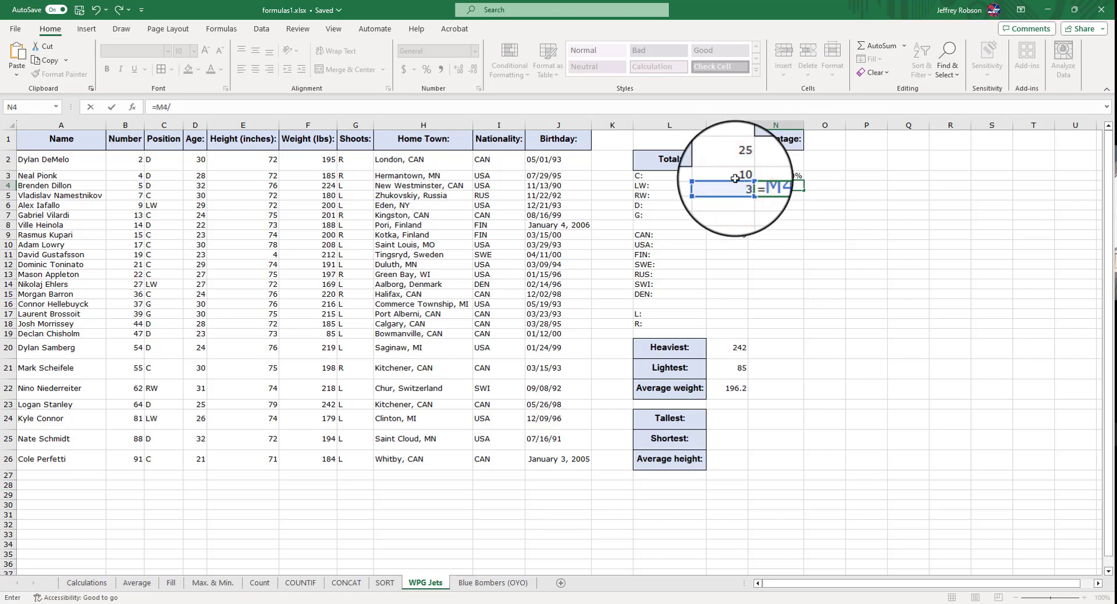
pyautogui.click(742, 160)
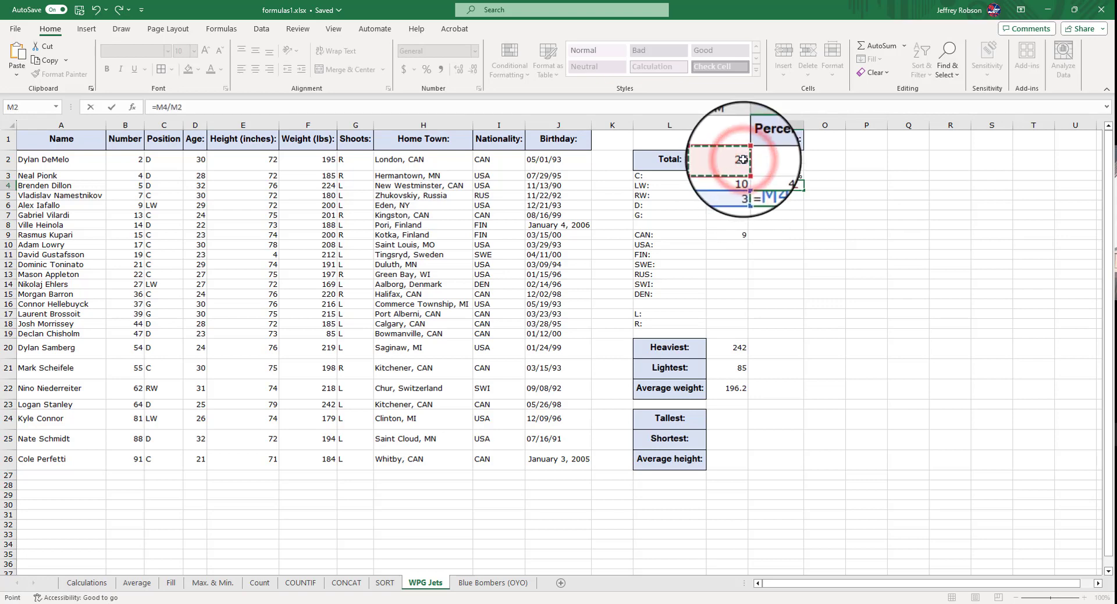
pyautogui.press('Return')
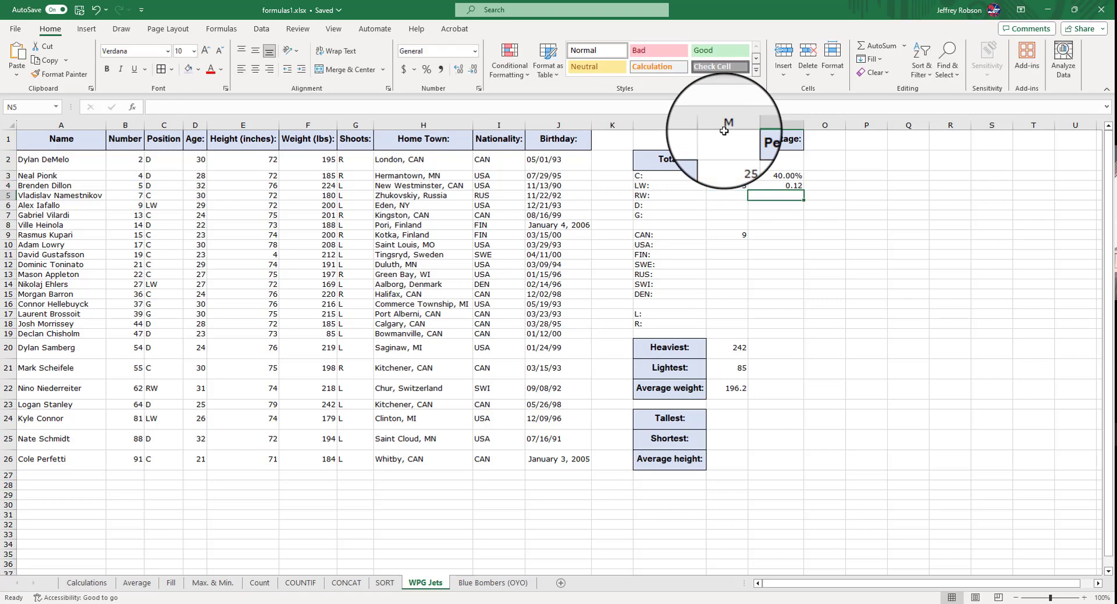
pyautogui.click(799, 185)
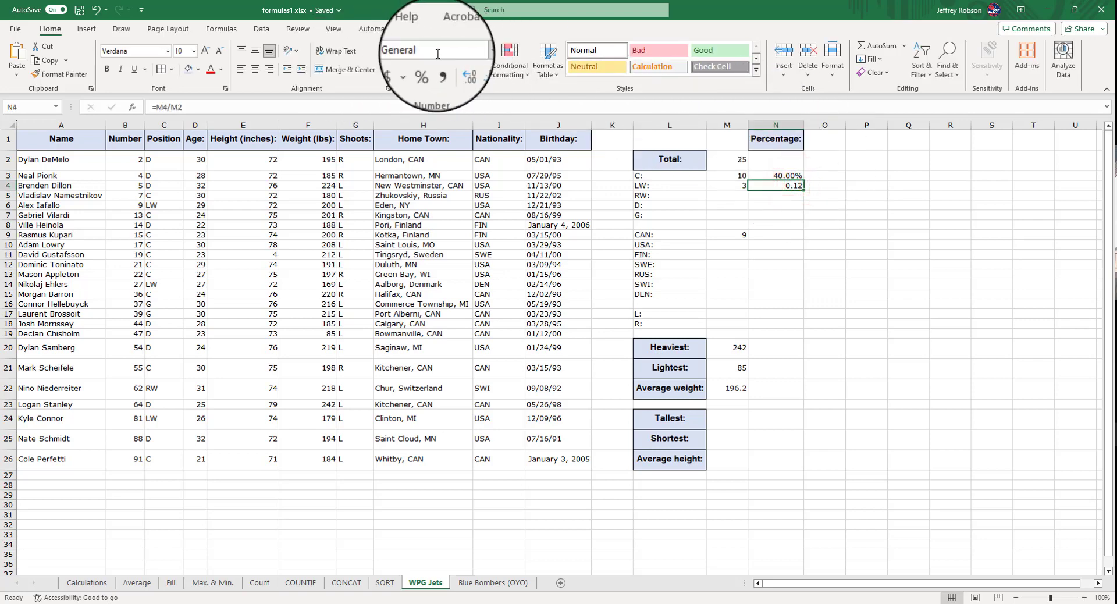
pyautogui.click(475, 51)
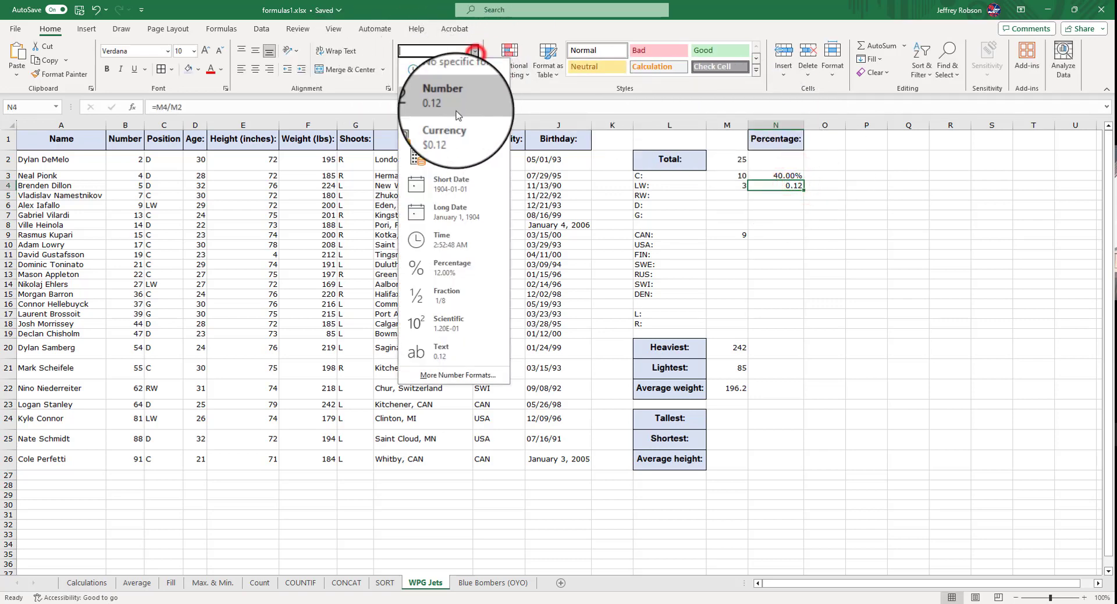
pyautogui.click(444, 263)
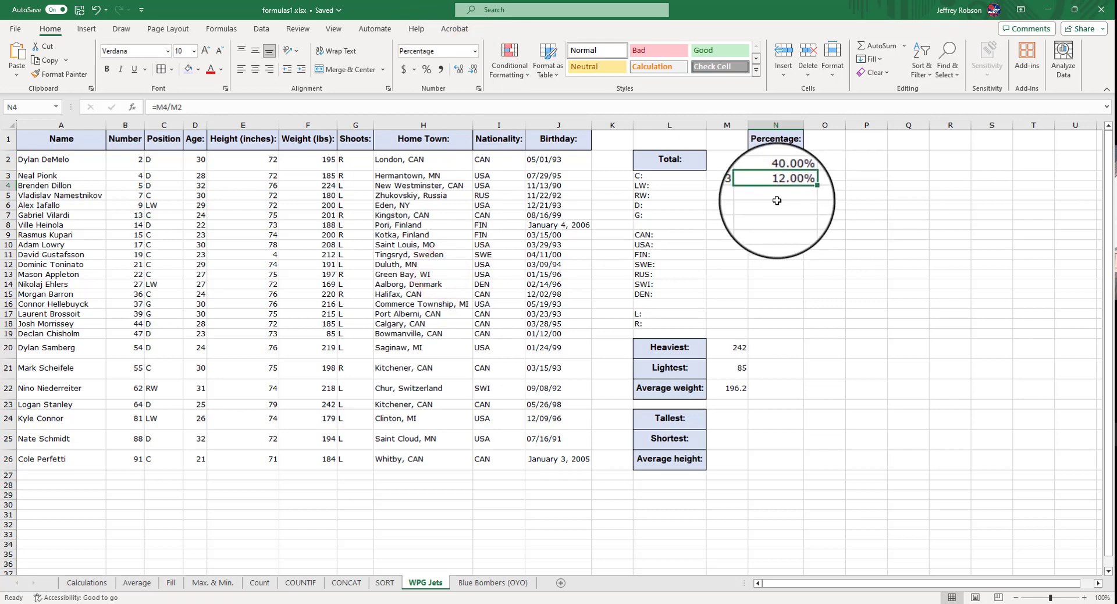
pyautogui.click(777, 198)
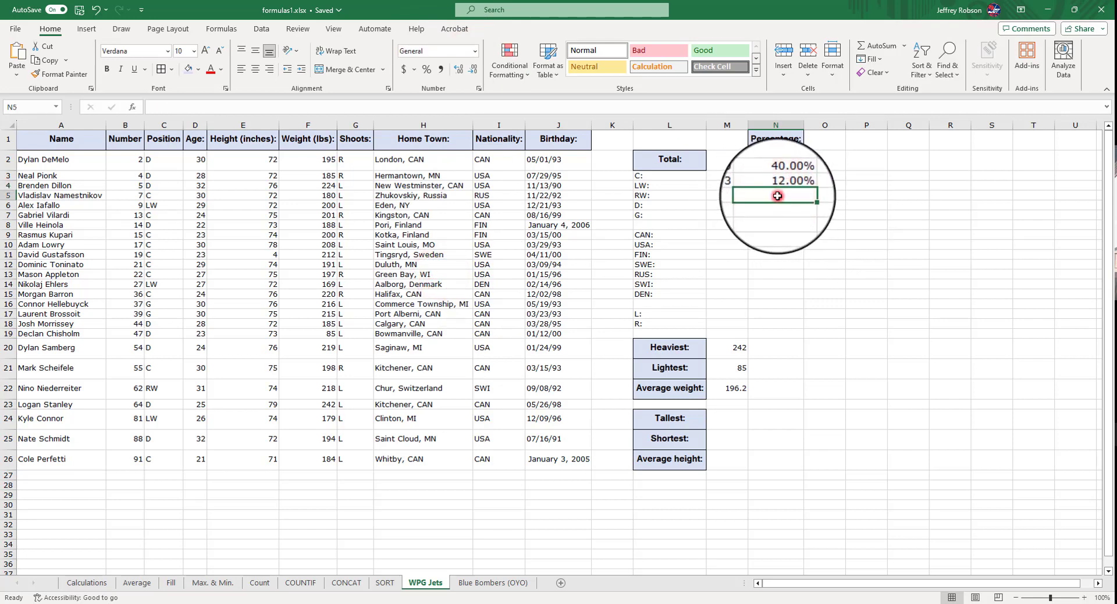
# Format cells N5:N18 as percentages
pyautogui.moveTo(778, 196); pyautogui.dragTo(772, 325)
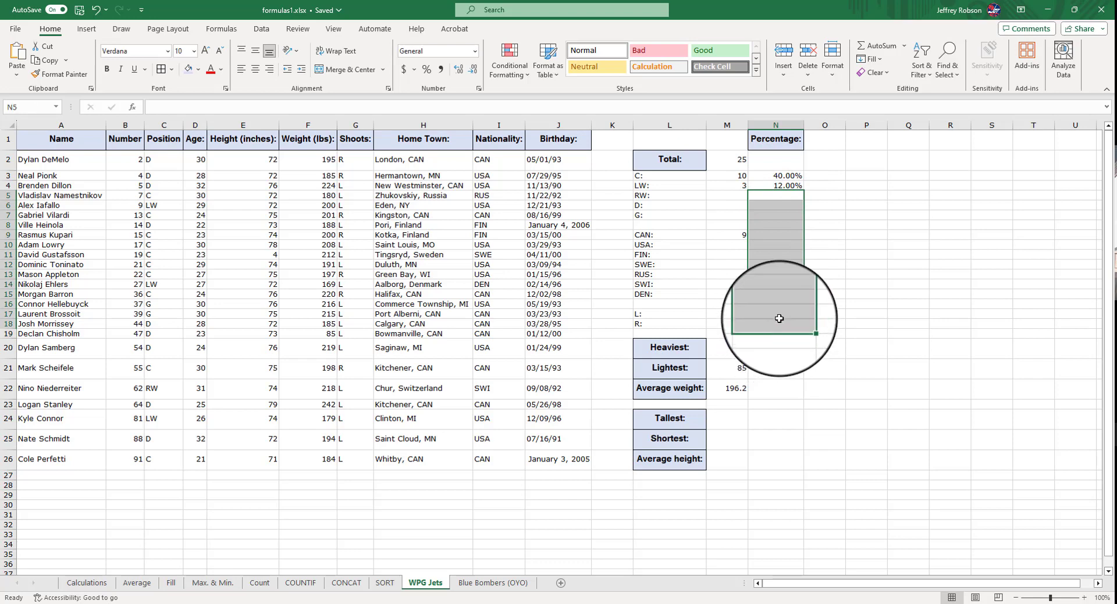
pyautogui.click(477, 51)
pyautogui.click(460, 271)
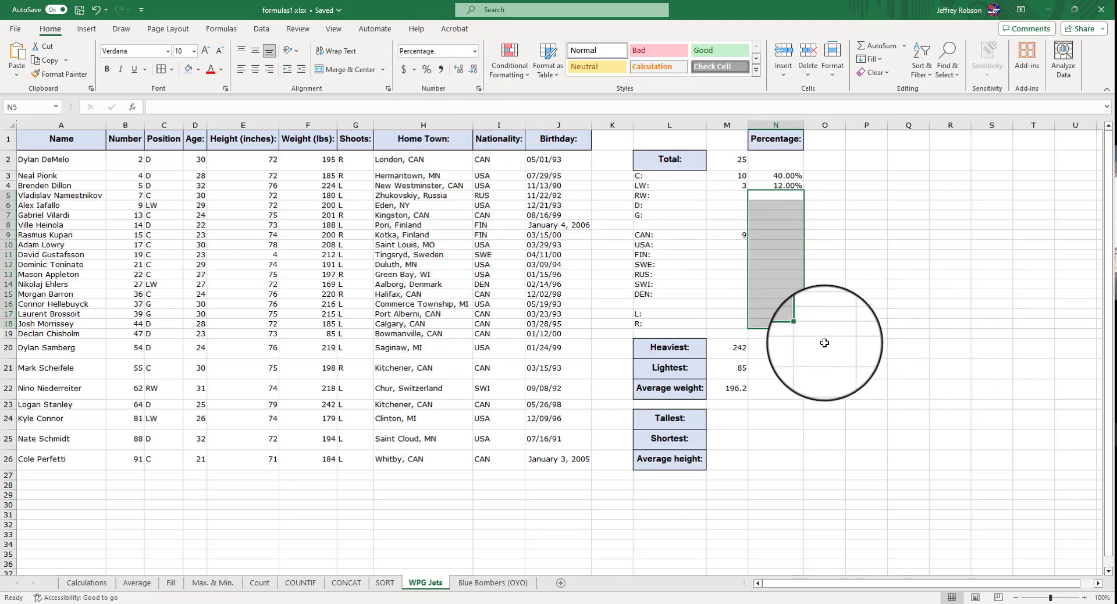
pyautogui.click(812, 303)
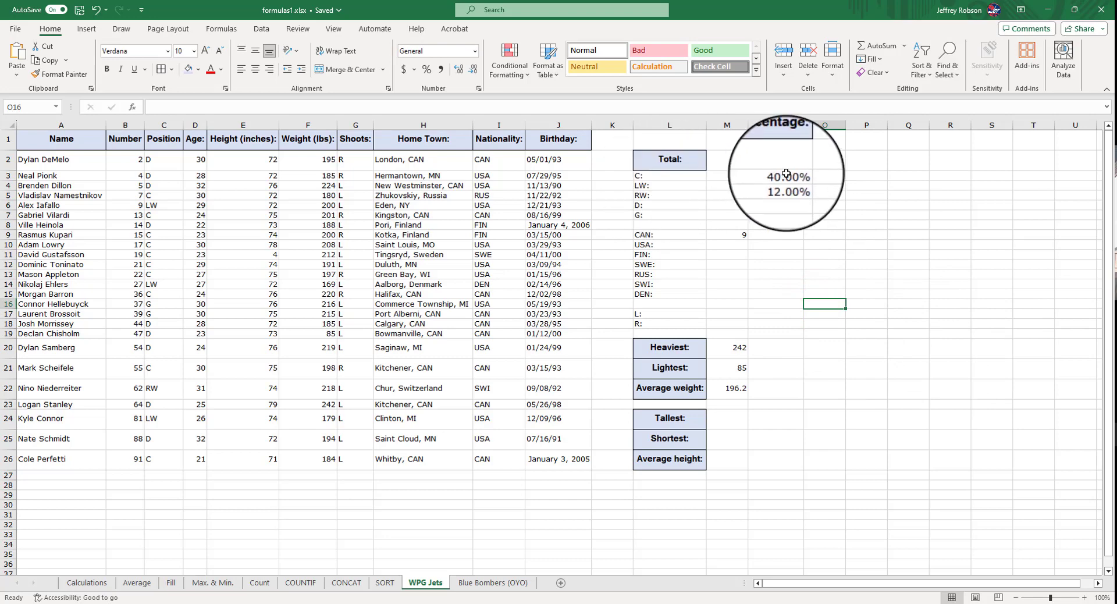
# Show N3:N18 as whole percentages with no decimal places, e.g. centres at 40%
pyautogui.moveTo(786, 175); pyautogui.dragTo(797, 326)
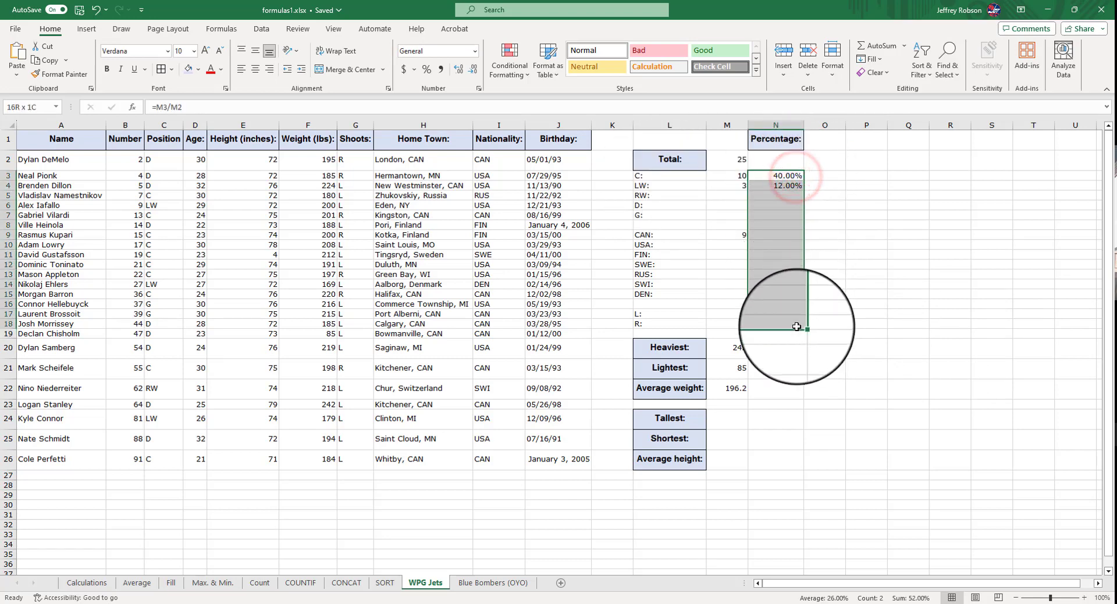
pyautogui.click(480, 71)
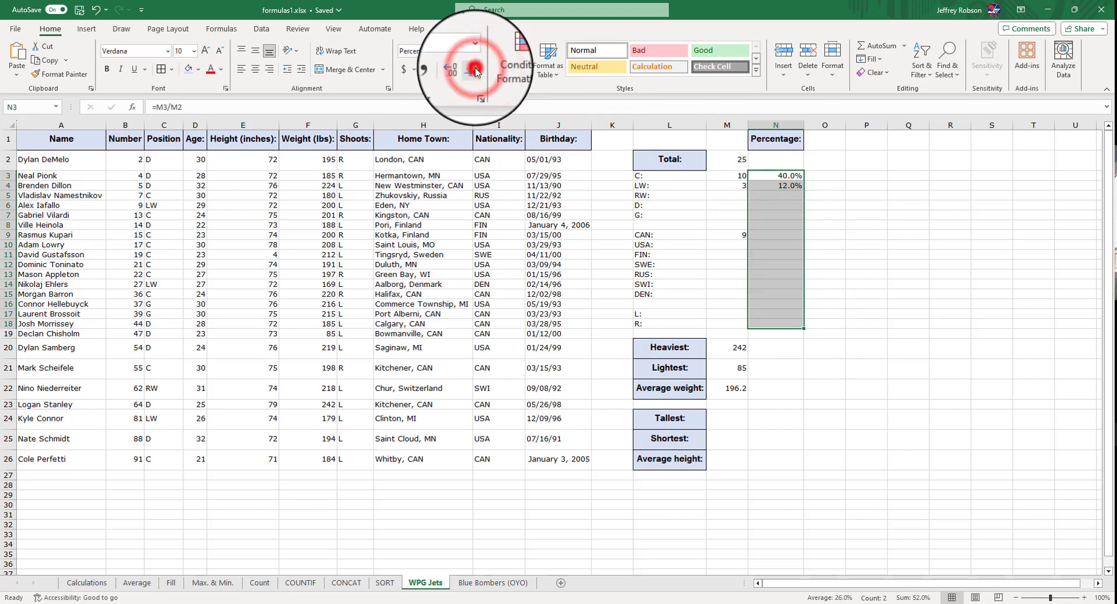
pyautogui.click(792, 195)
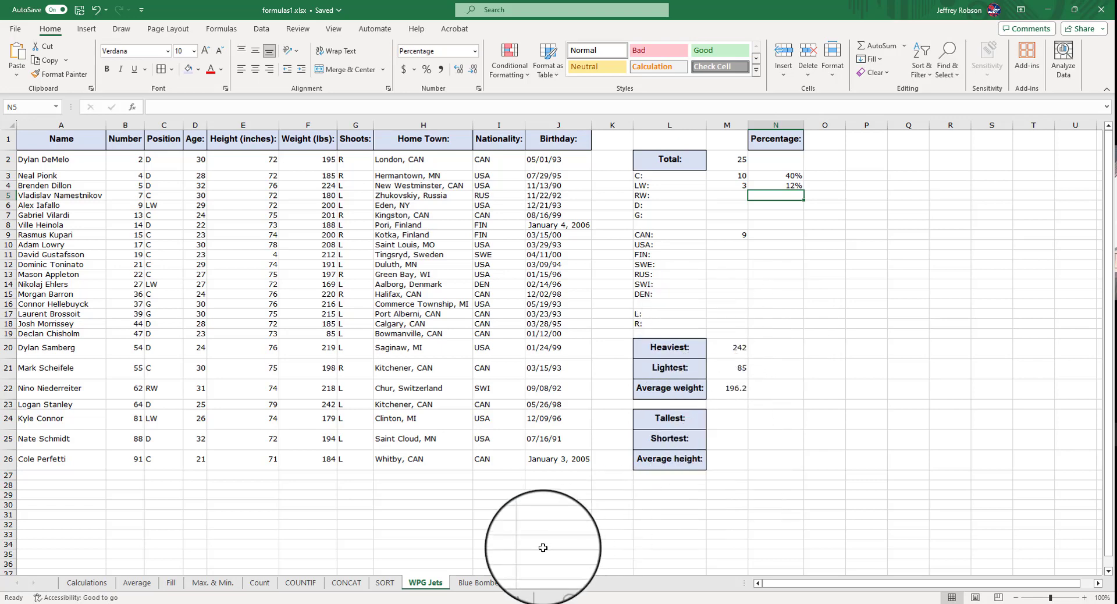
pyautogui.click(512, 588)
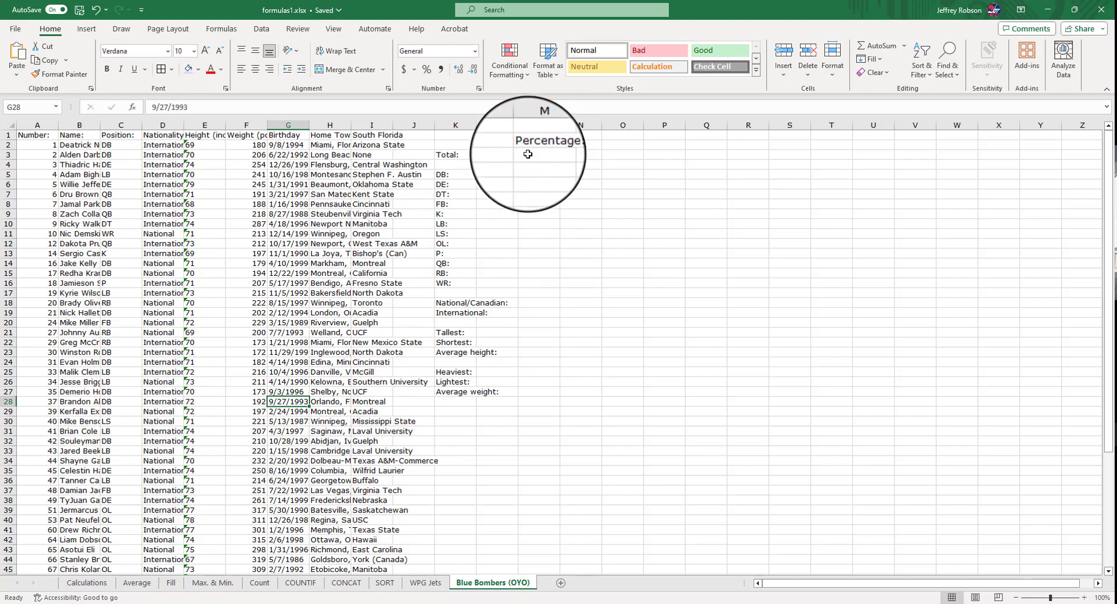
pyautogui.click(425, 583)
pyautogui.click(384, 582)
pyautogui.click(346, 583)
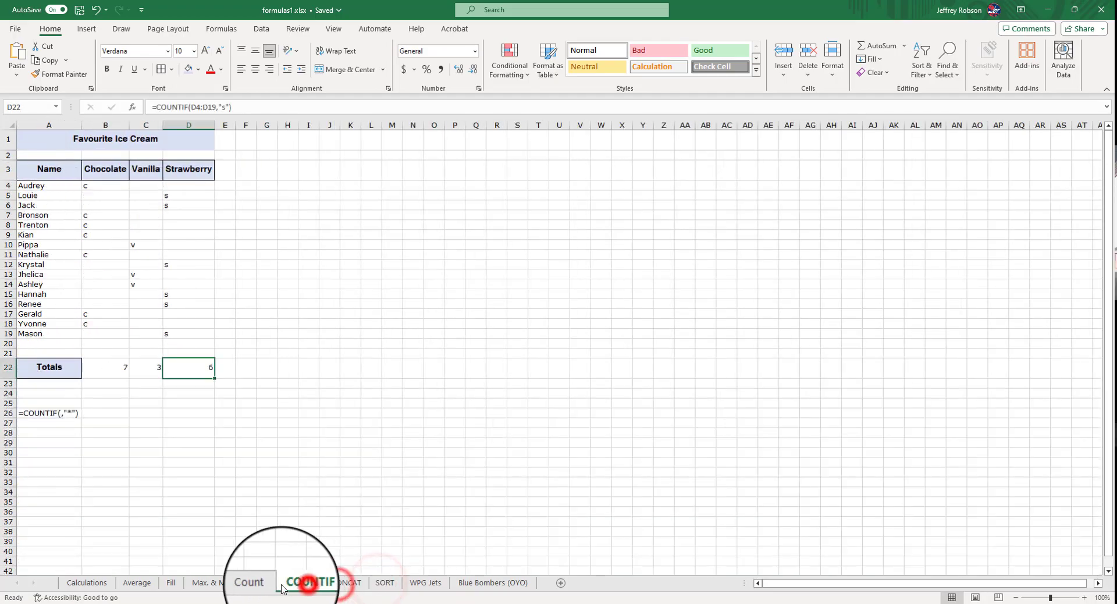
pyautogui.click(259, 582)
pyautogui.click(212, 583)
pyautogui.click(171, 583)
pyautogui.click(137, 583)
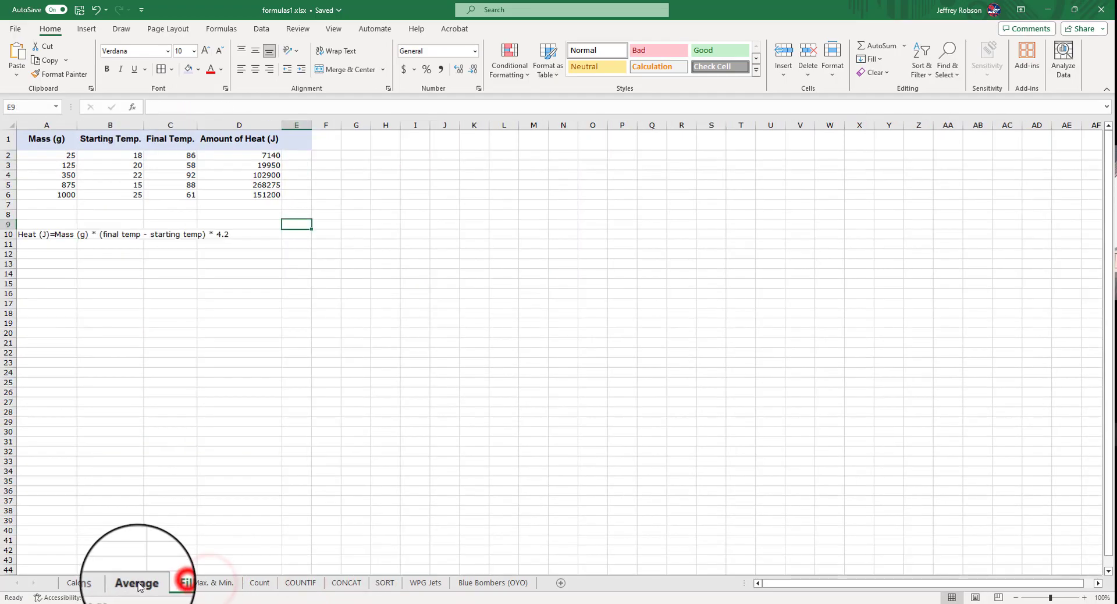
pyautogui.click(86, 582)
pyautogui.click(483, 583)
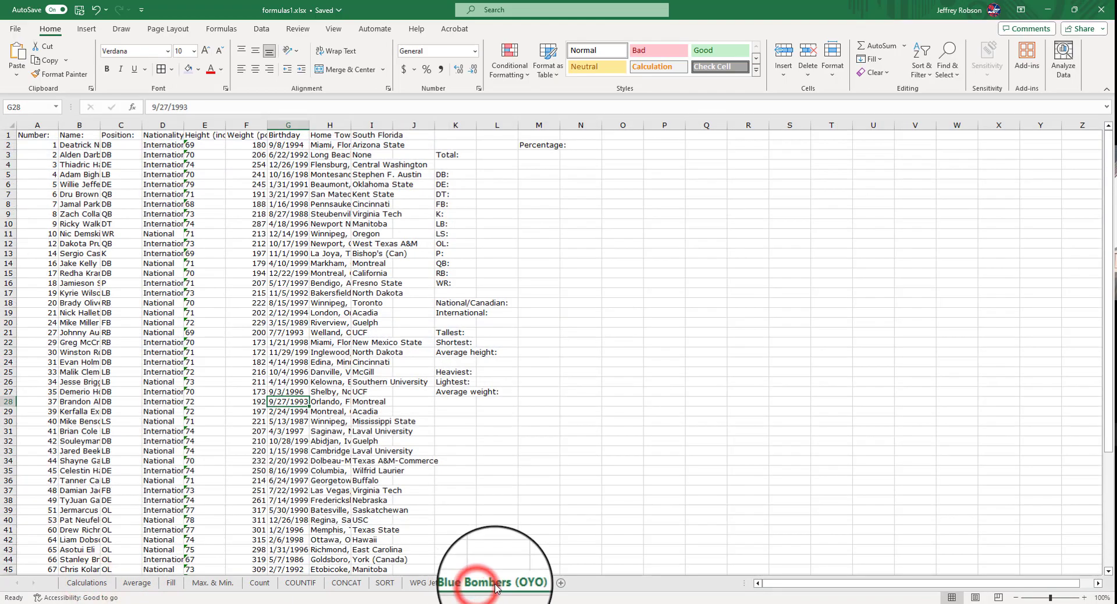
pyautogui.click(429, 582)
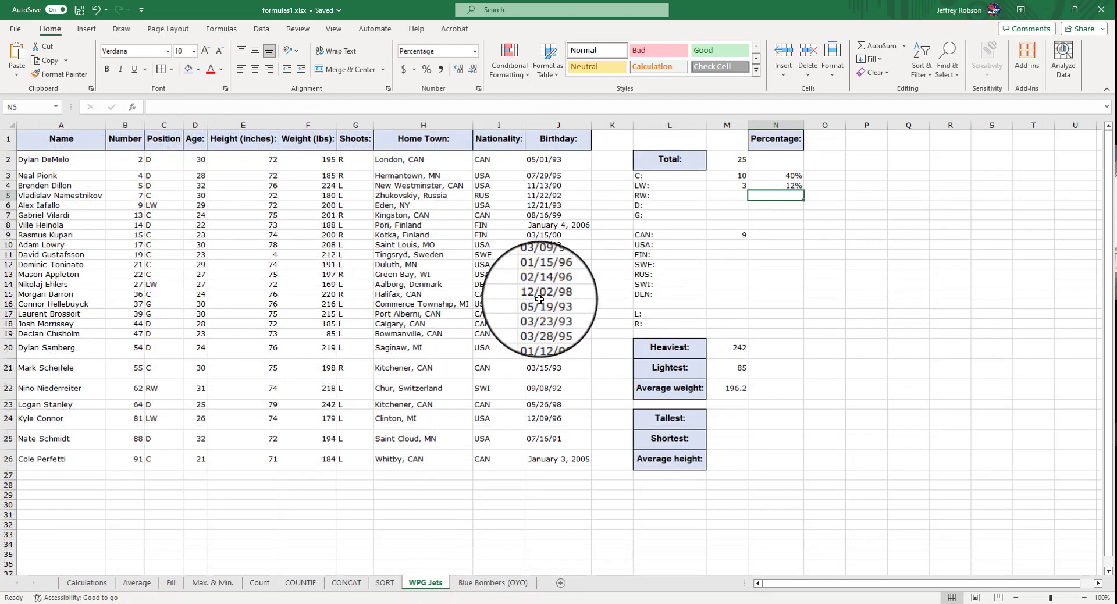